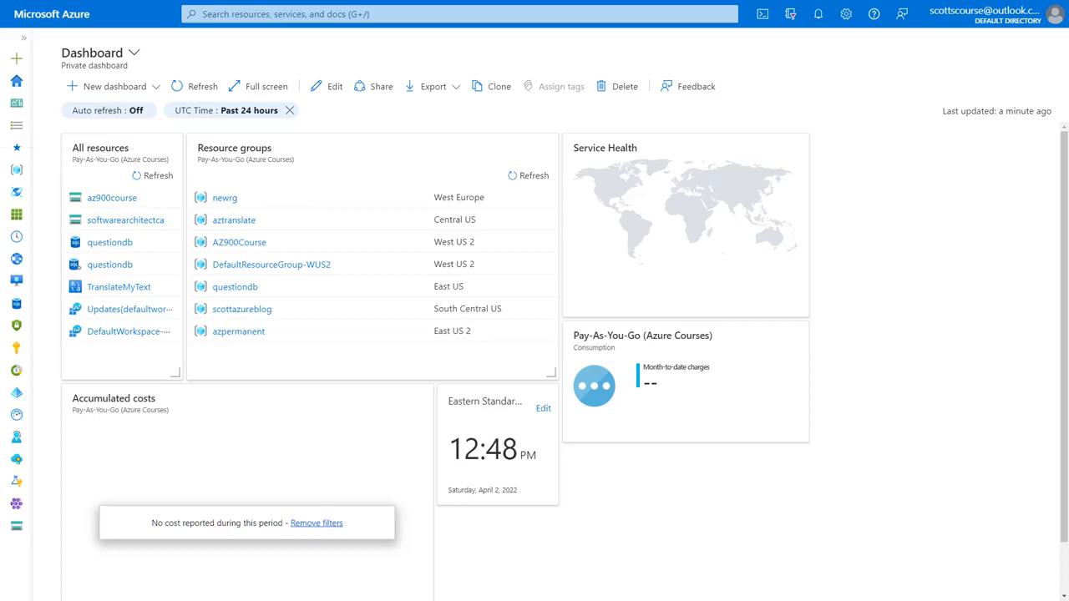
# Step: Drag the Chrome window showing azure.microsoft.com/free up to fill the screen over the portal dashboard
pyautogui.moveTo(1068, 142); pyautogui.dragTo(553, 2)
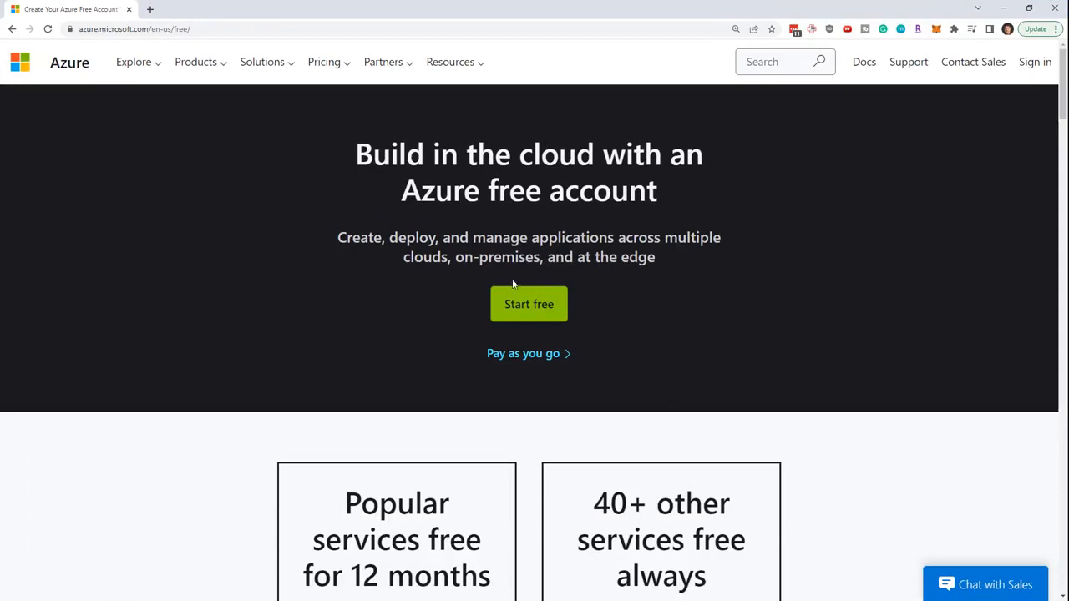
pyautogui.scroll(-3, 211, 247)
pyautogui.scroll(-10, 198, 242)
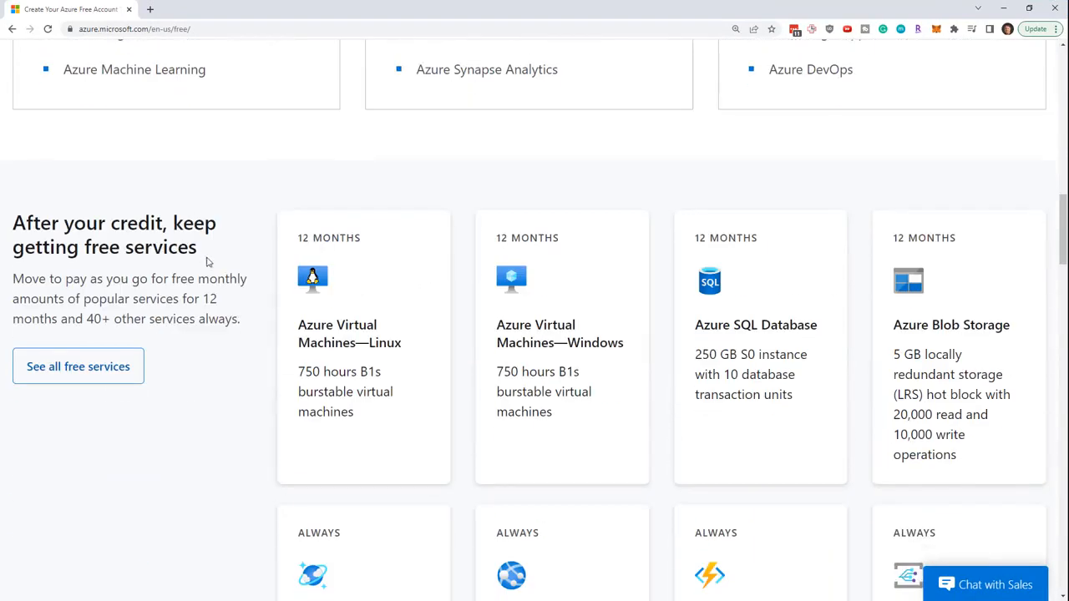
pyautogui.scroll(3, 204, 293)
pyautogui.scroll(5, 201, 292)
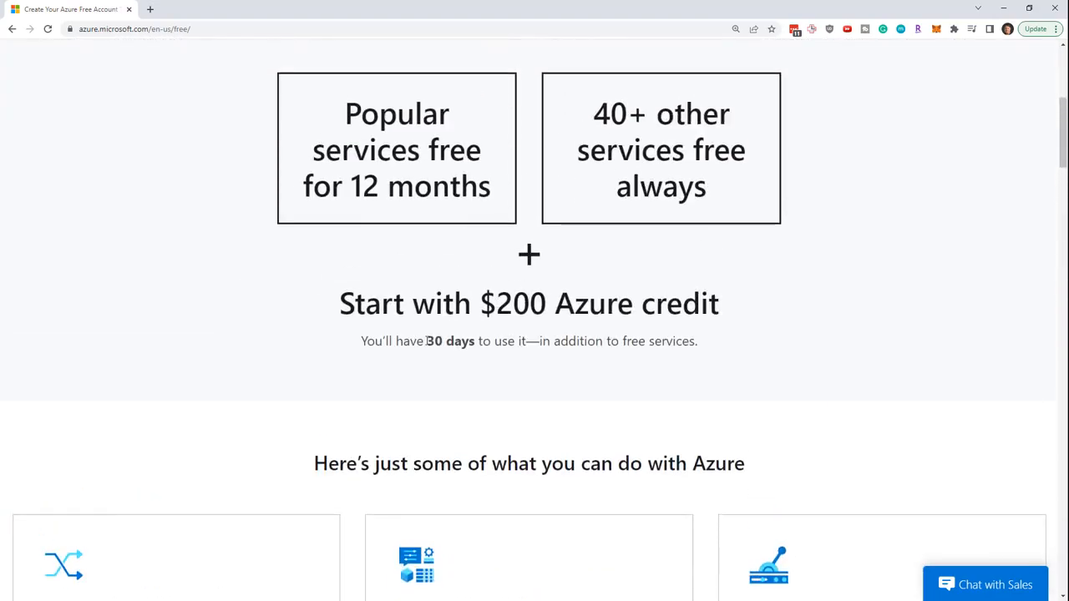
pyautogui.moveTo(424, 340); pyautogui.dragTo(477, 340)
pyautogui.scroll(-6, 339, 279)
pyautogui.scroll(-2, 344, 268)
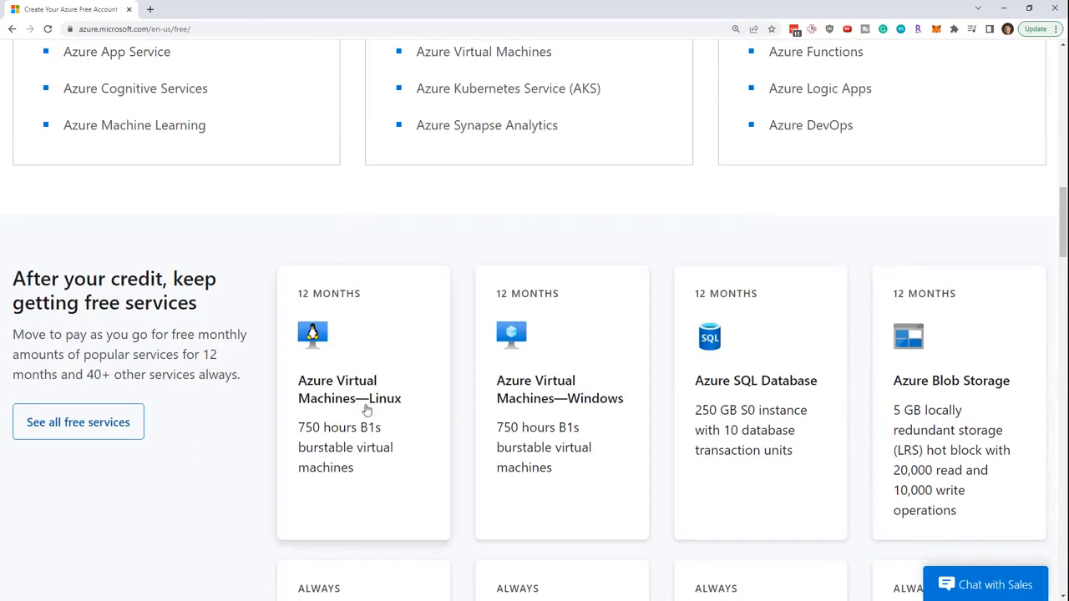
pyautogui.moveTo(203, 355); pyautogui.dragTo(57, 375)
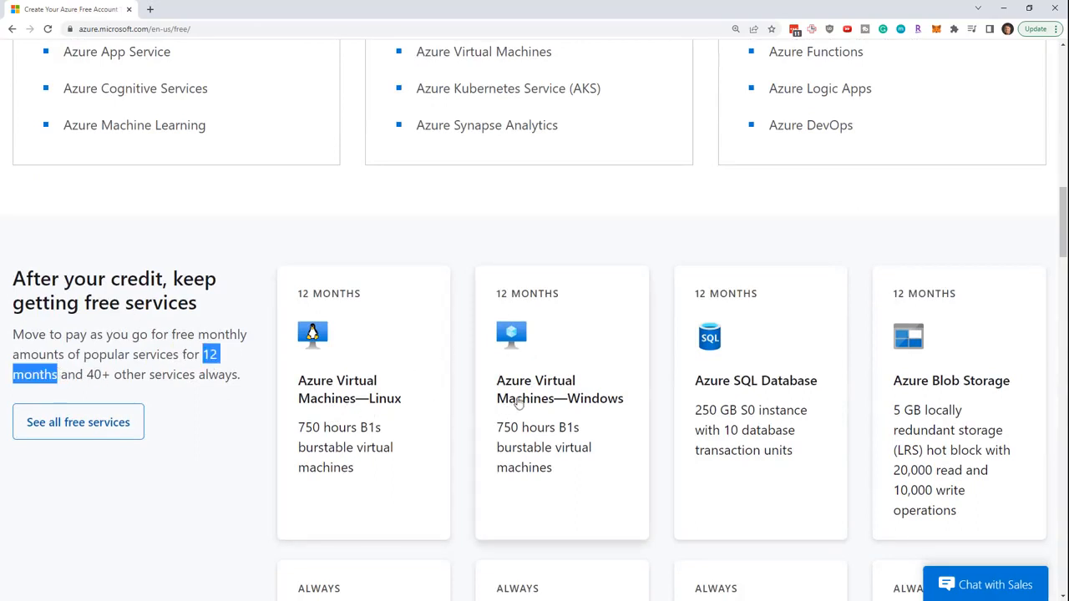
# Step: Minimize Chrome and go to Create a resource from the portal sidebar
pyautogui.click(1005, 6)
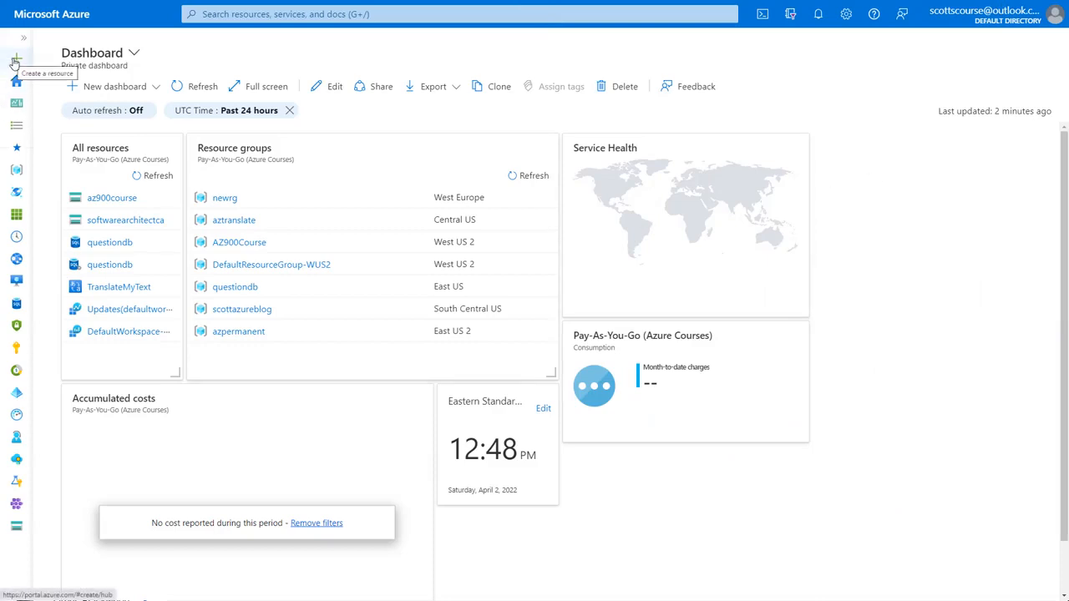
pyautogui.click(17, 62)
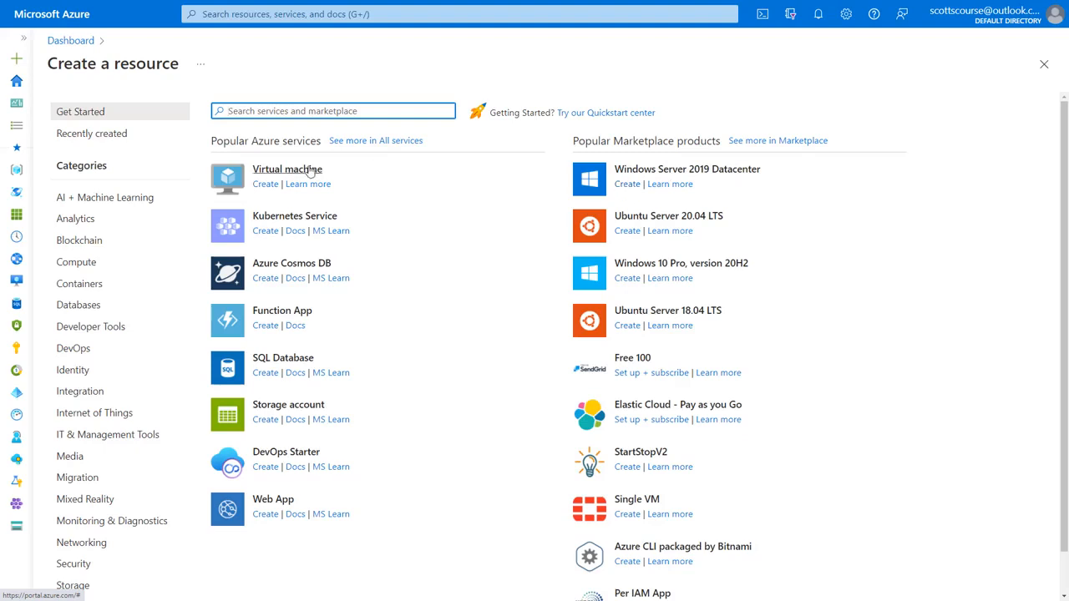
# Step: Start a Windows Server 2019 Datacenter VM in a new resource group named newrg2022
pyautogui.click(631, 187)
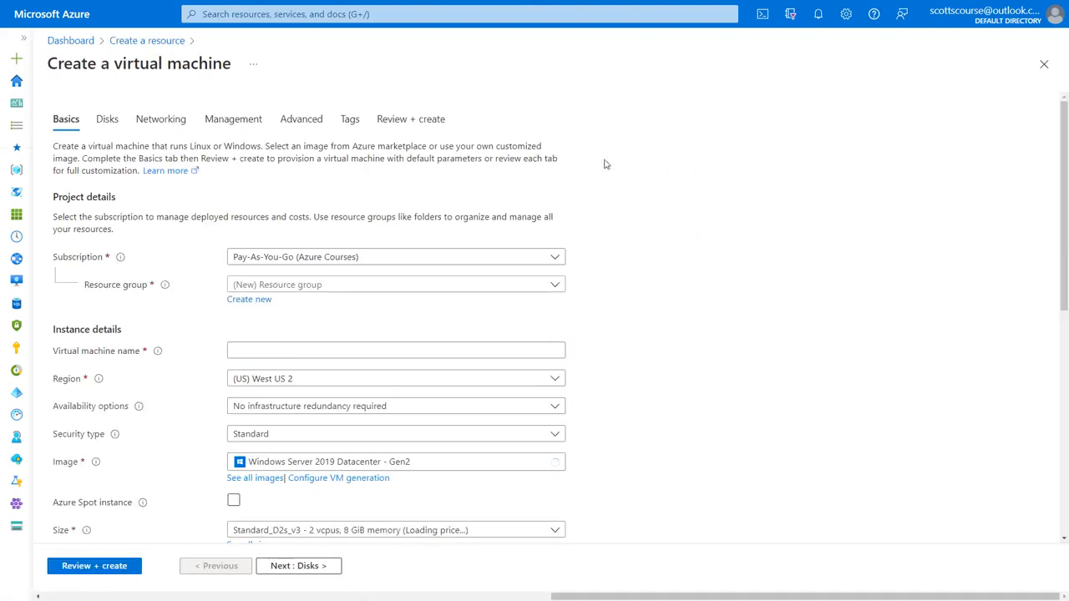
pyautogui.scroll(-1, 190, 255)
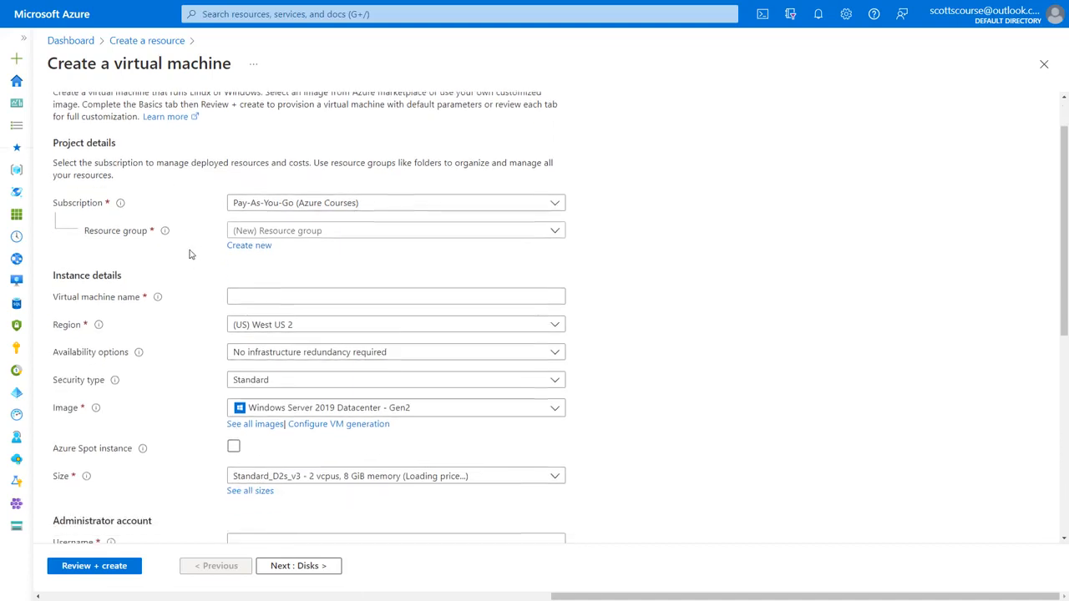
pyautogui.click(248, 246)
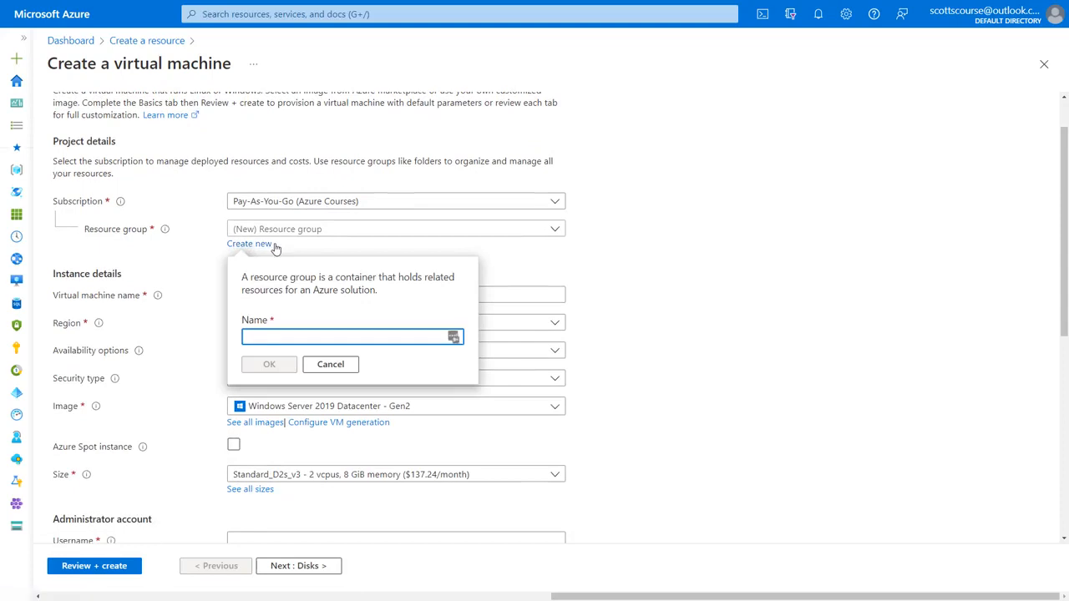
pyautogui.write('newrg2022')
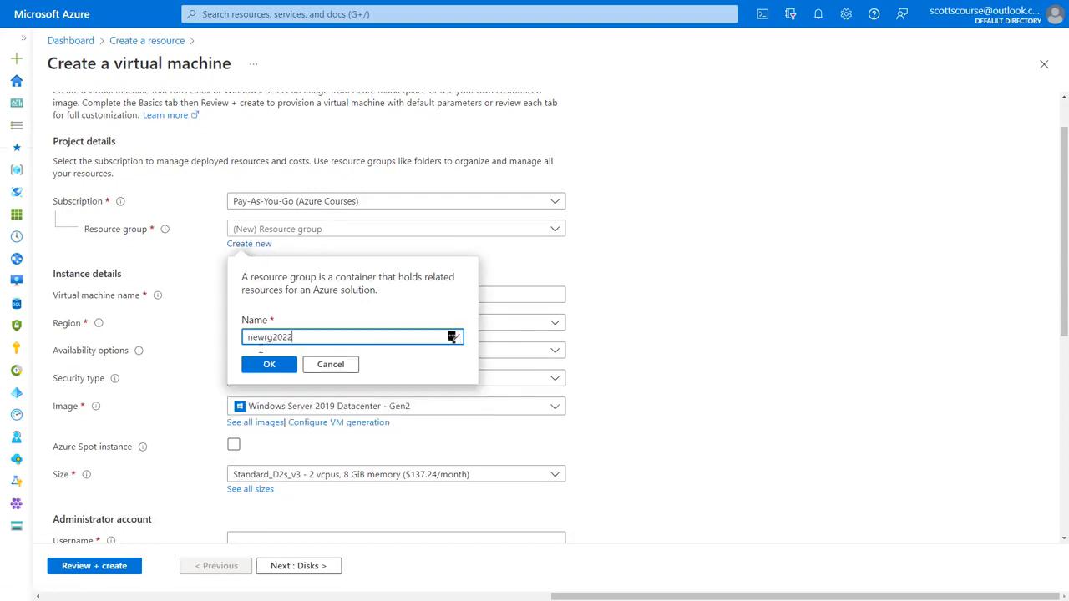
pyautogui.click(268, 372)
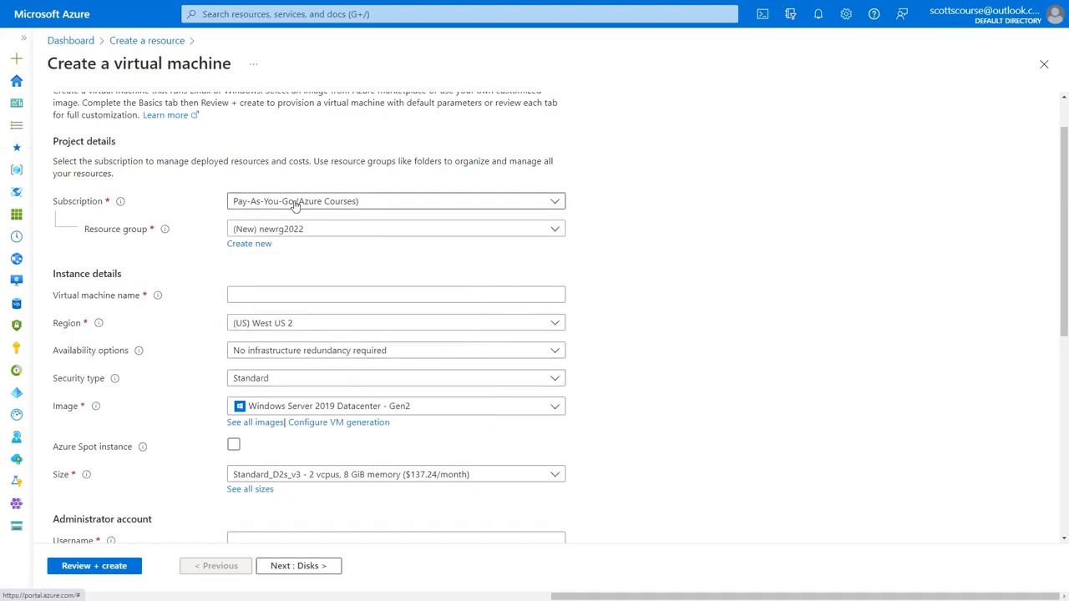
# Step: Choose the Microsoft Azure Sponsorship subscription and name the virtual machine newvm
pyautogui.click(349, 203)
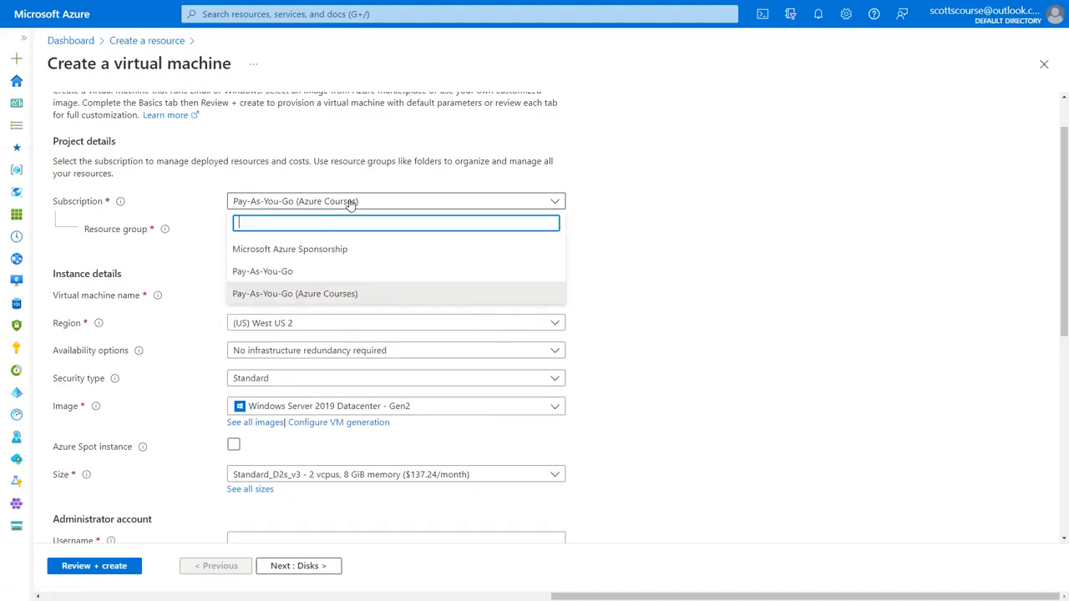
pyautogui.click(304, 248)
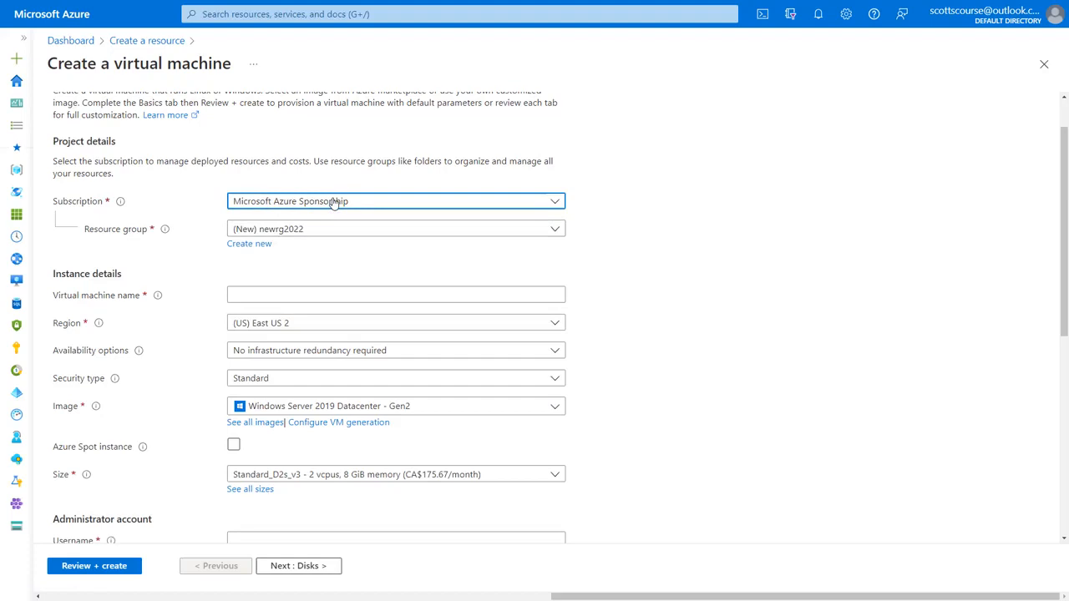
pyautogui.click(280, 293)
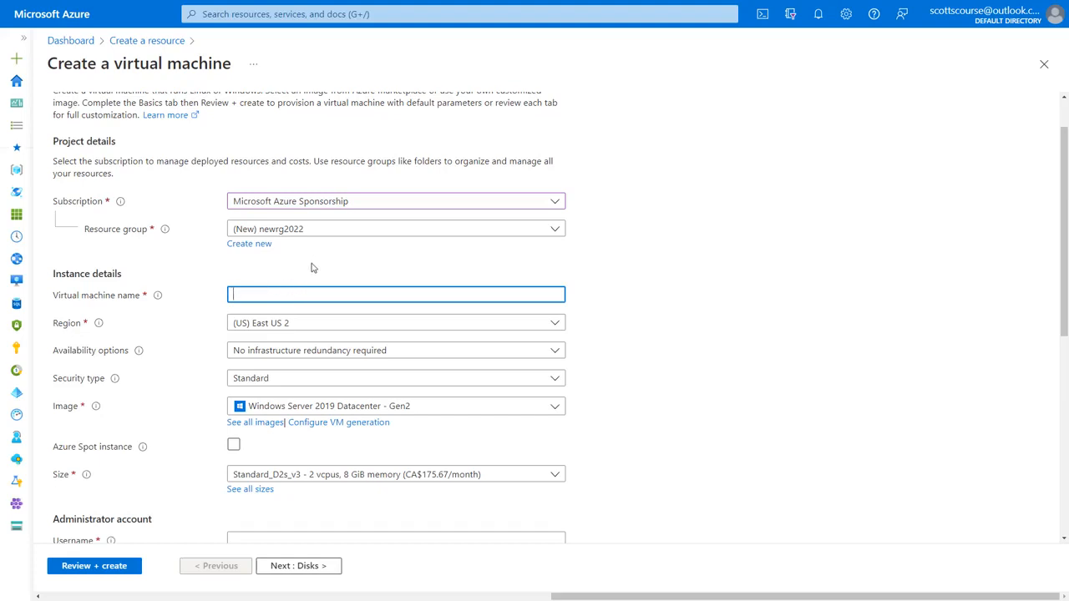
pyautogui.write('newvm')
pyautogui.click(315, 279)
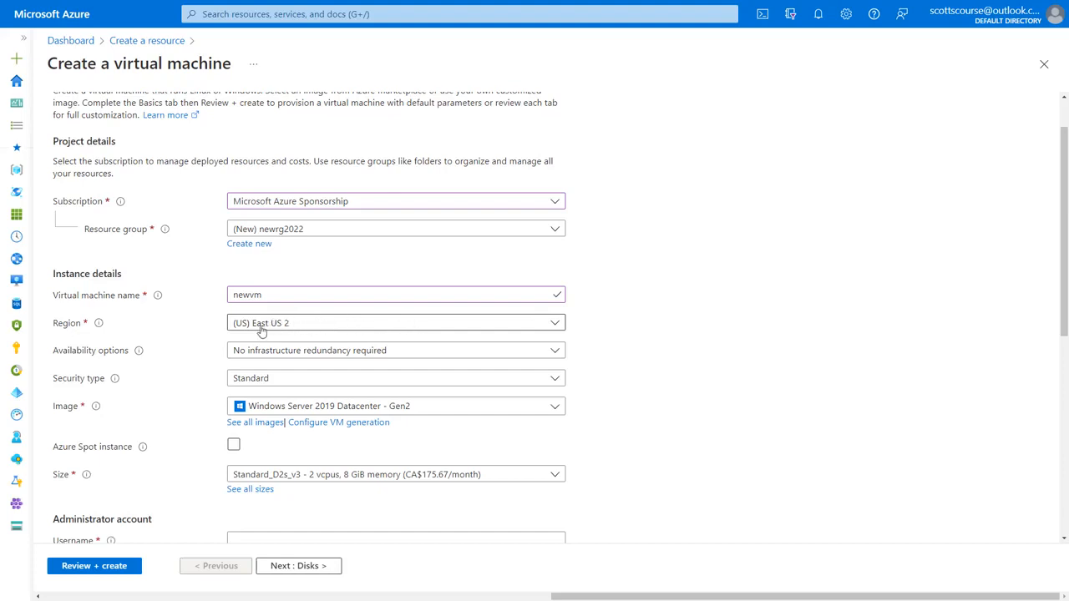
pyautogui.click(556, 325)
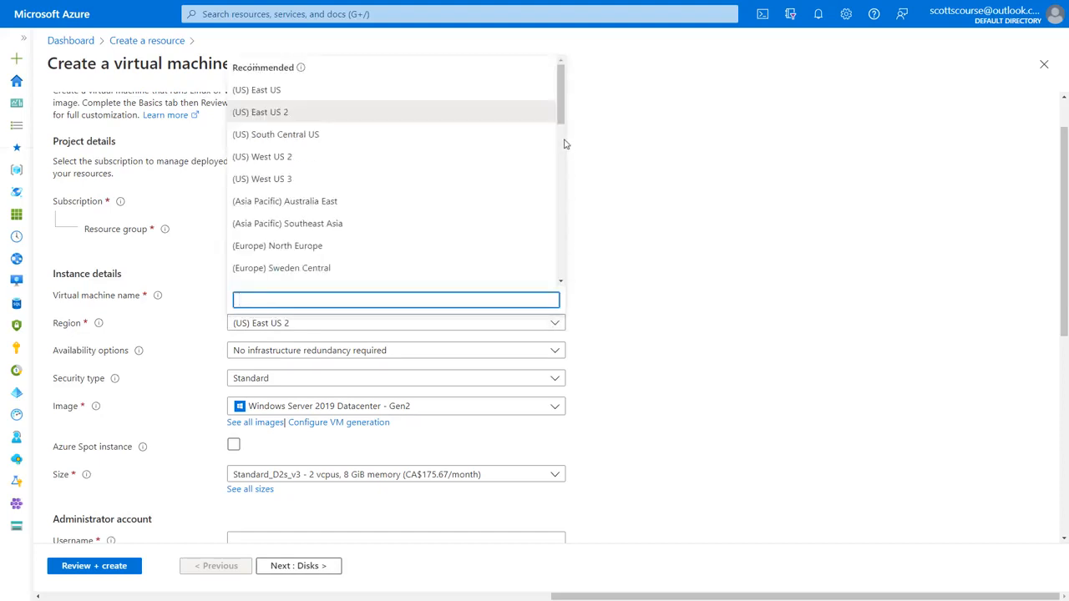
pyautogui.moveTo(563, 141); pyautogui.dragTo(560, 241)
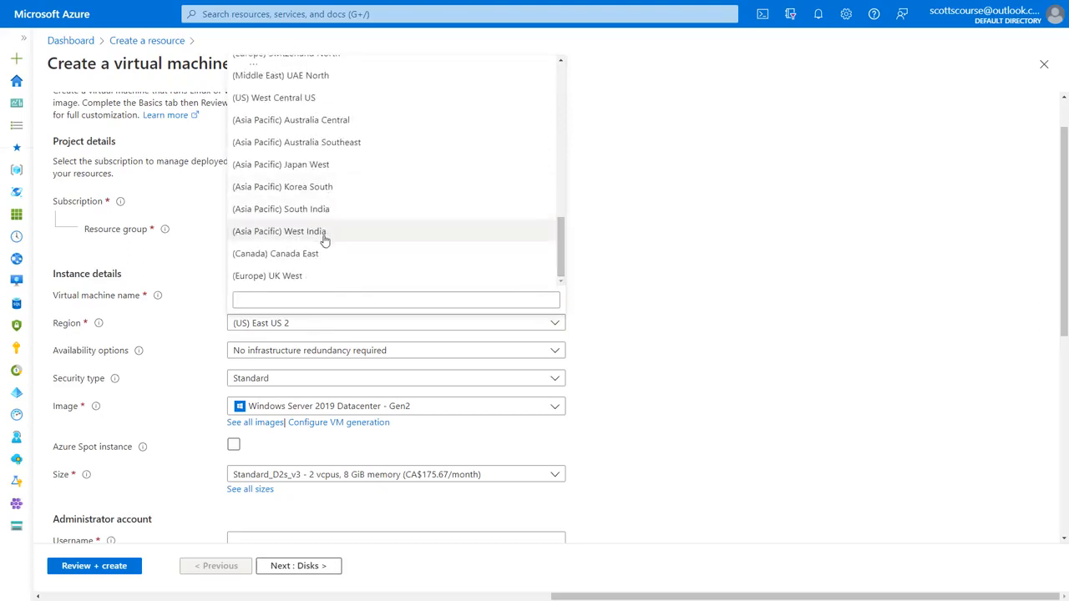
pyautogui.scroll(2, 327, 236)
pyautogui.scroll(10, 351, 261)
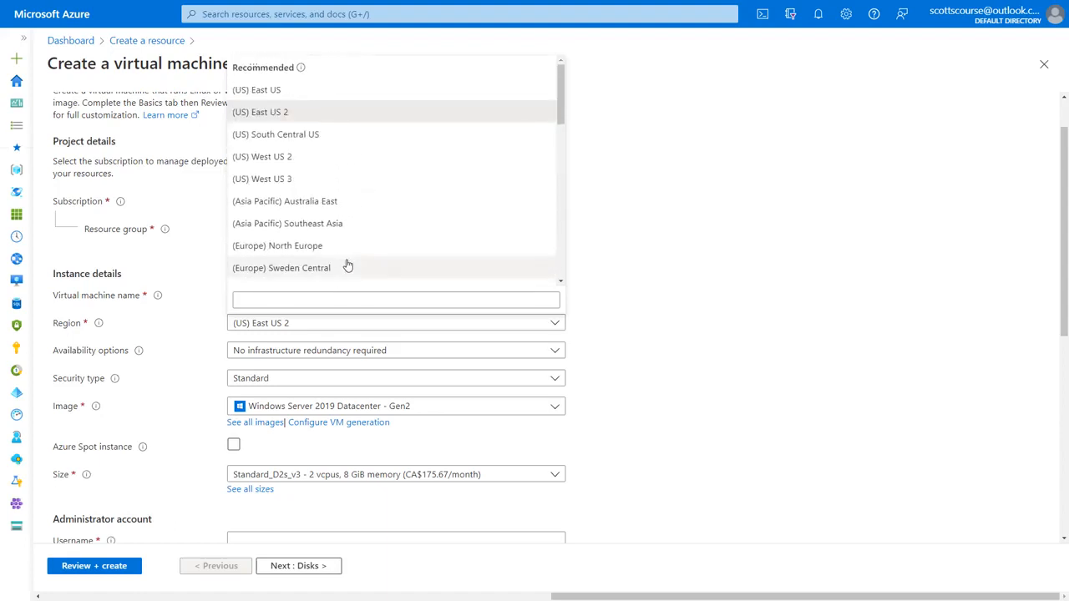
pyautogui.click(322, 248)
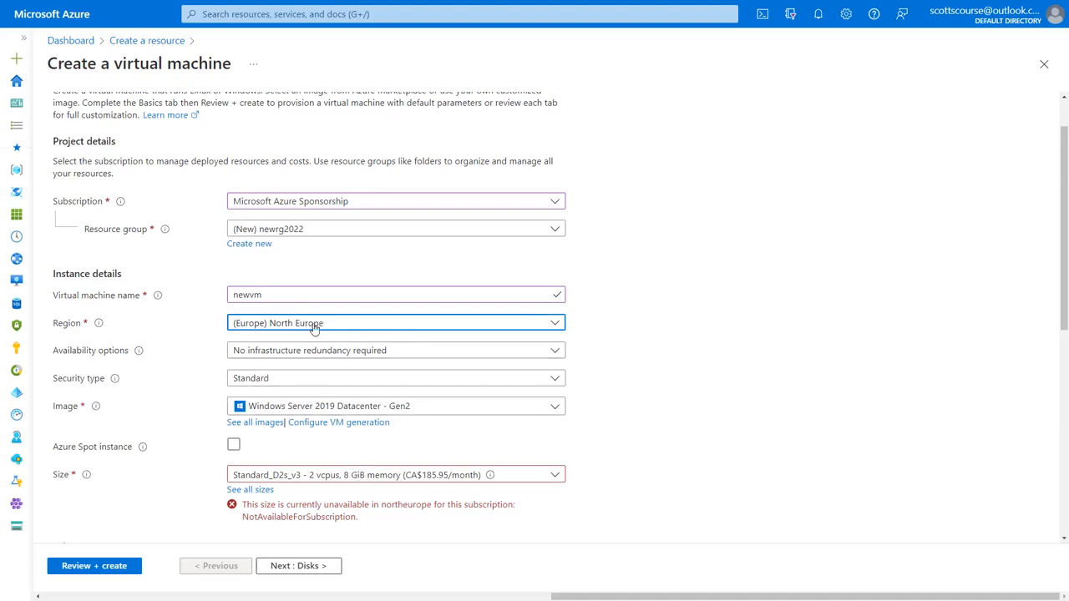
pyautogui.click(307, 476)
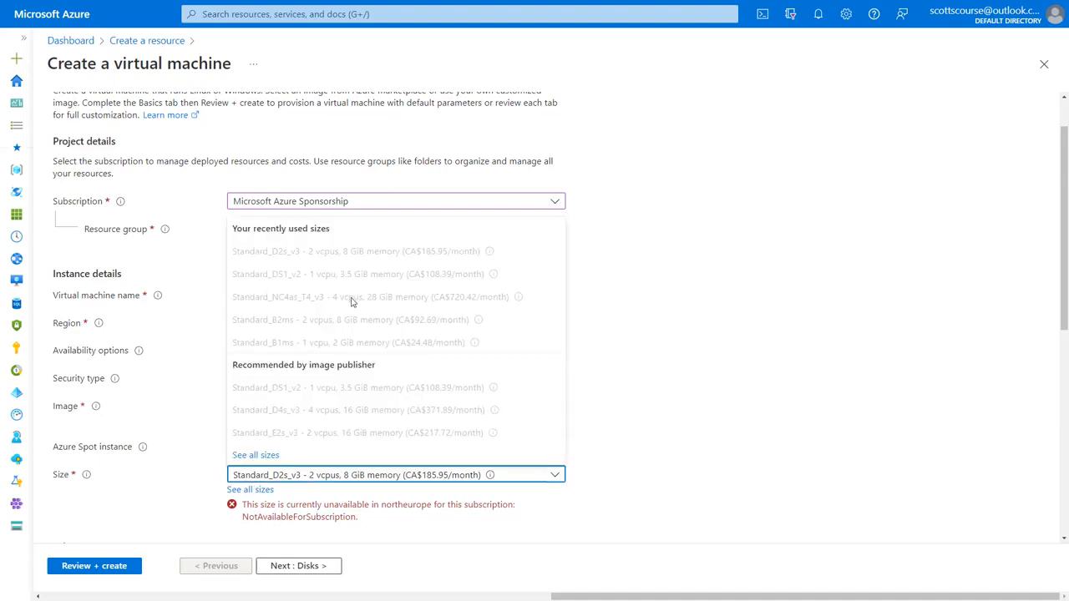
pyautogui.click(659, 448)
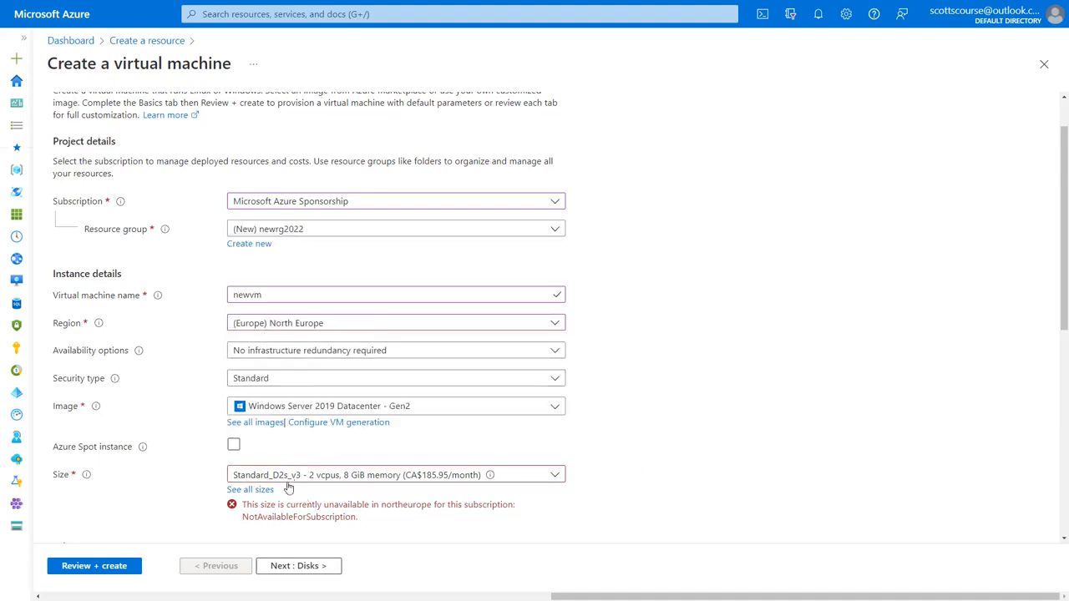
pyautogui.click(321, 324)
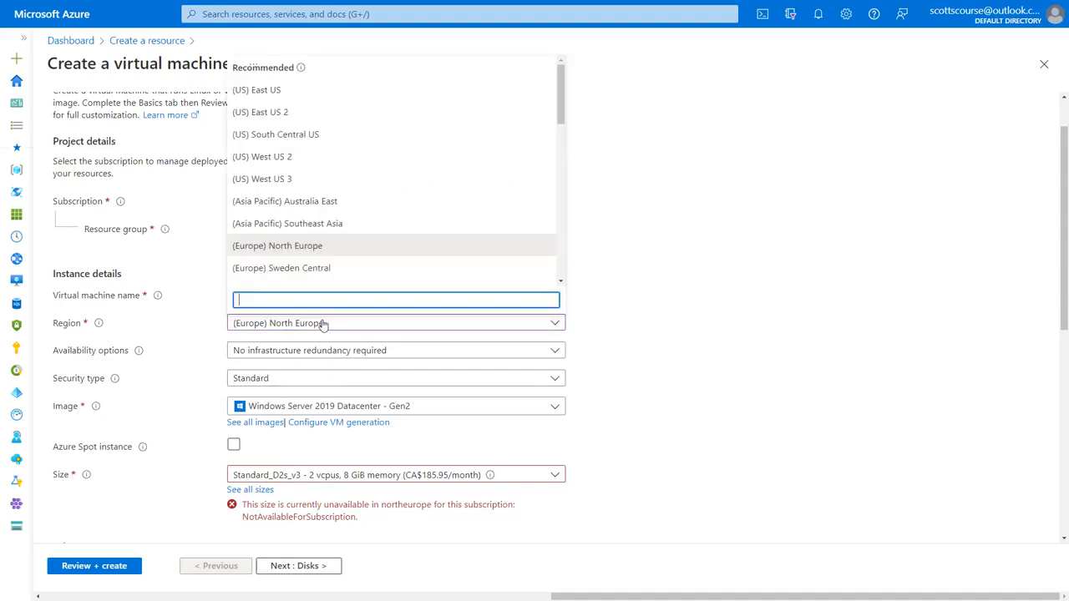
pyautogui.click(299, 112)
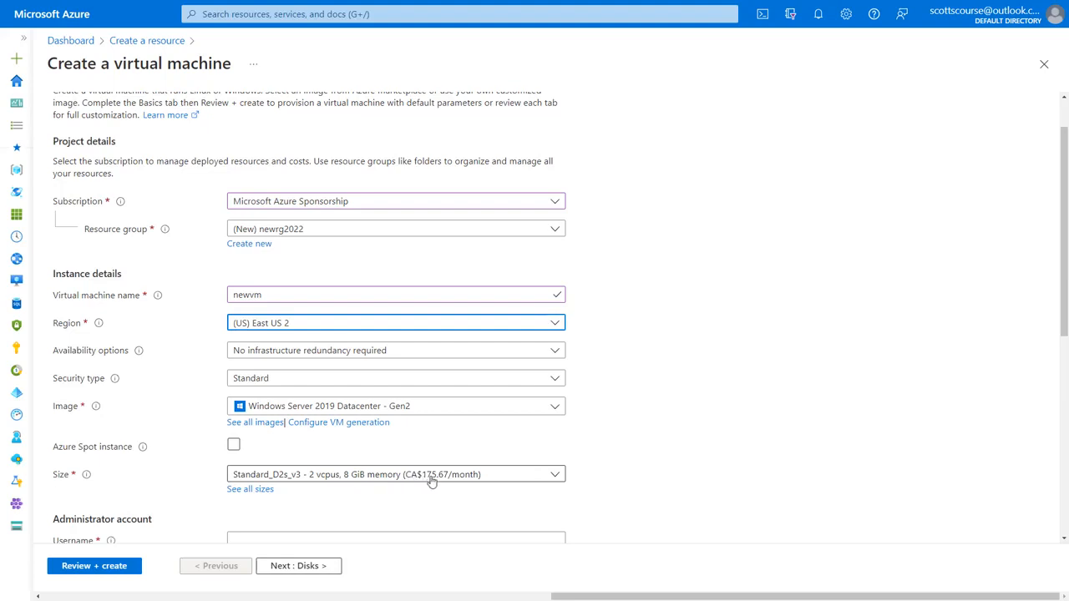
pyautogui.click(265, 337)
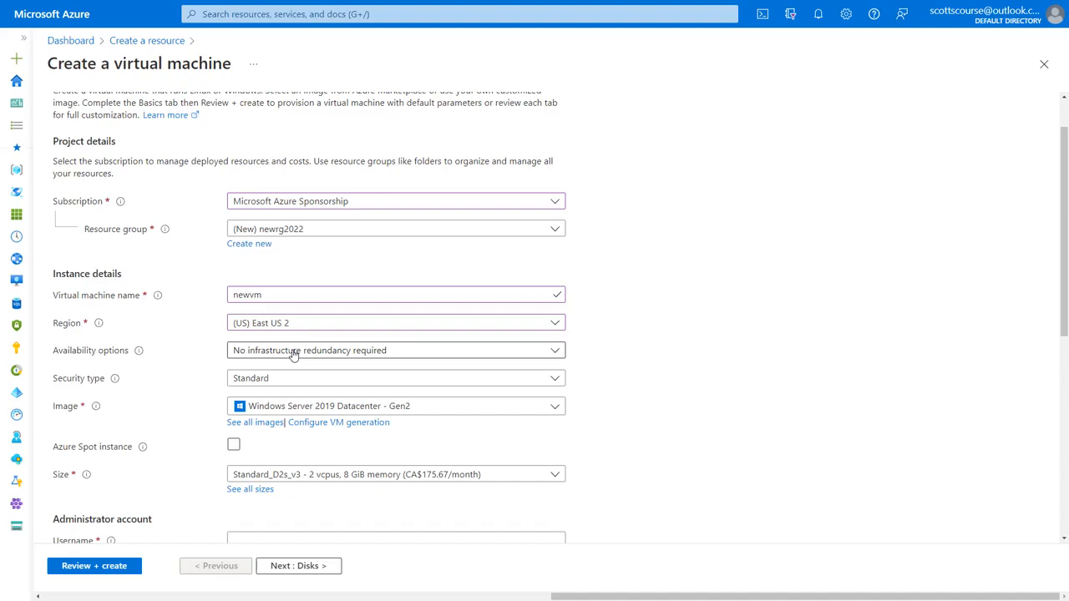
pyautogui.click(292, 352)
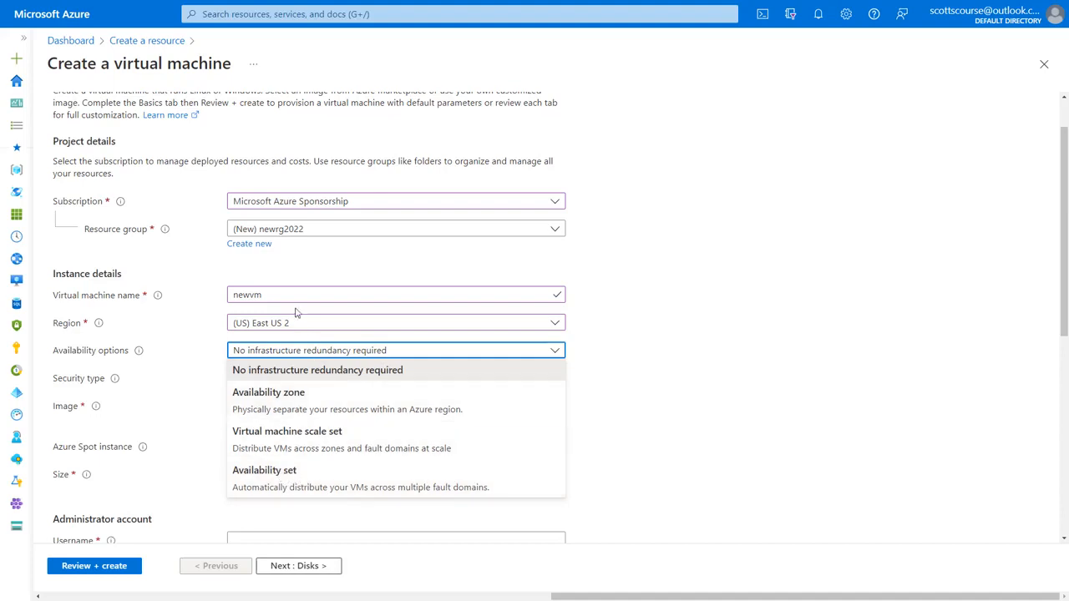
pyautogui.click(281, 338)
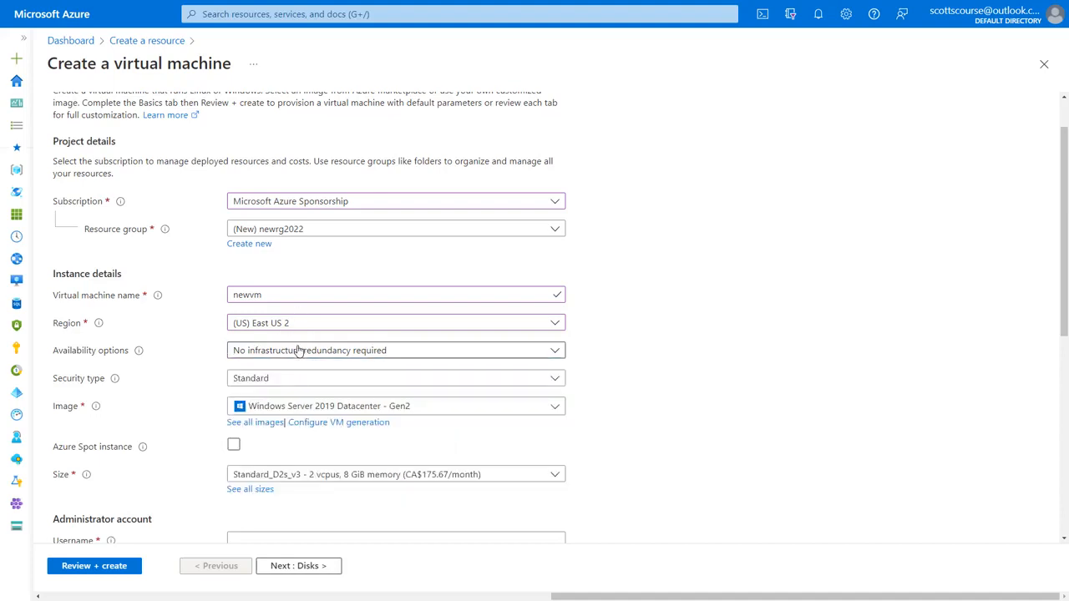
pyautogui.scroll(-1, 656, 350)
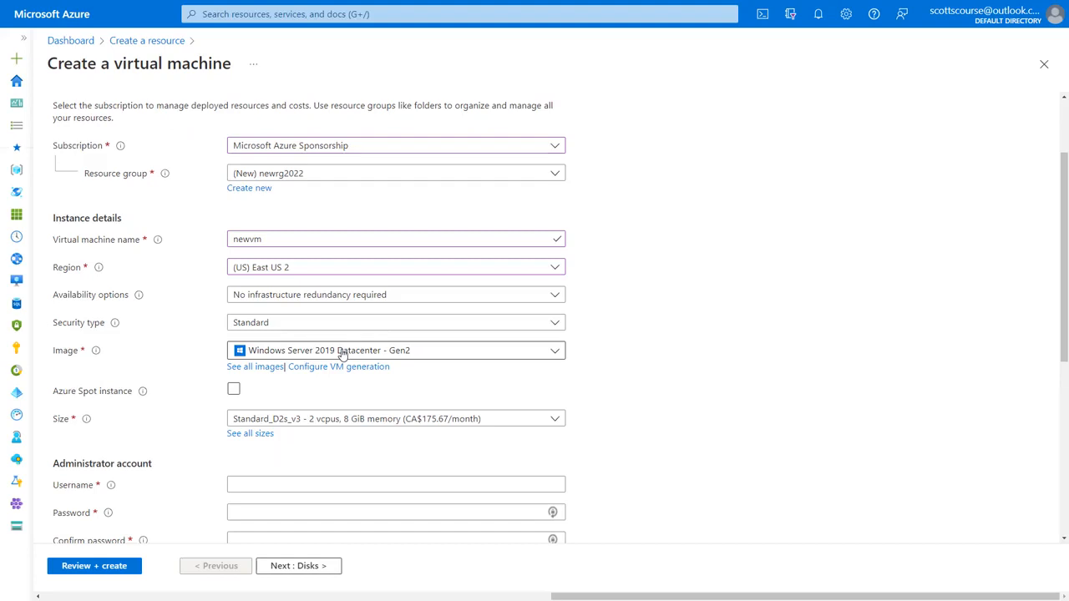
pyautogui.click(566, 352)
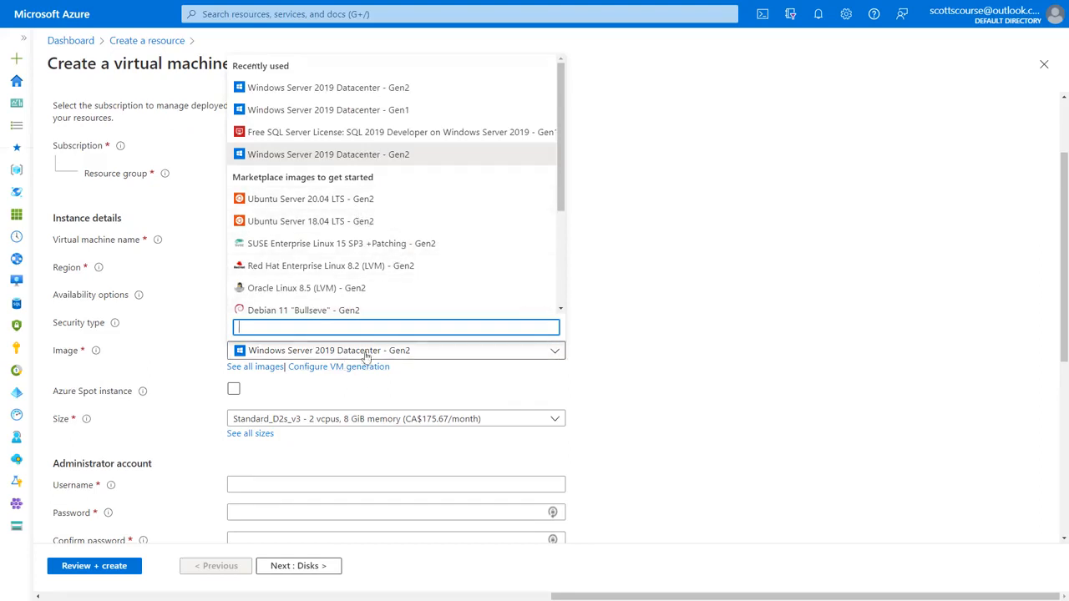
pyautogui.click(268, 372)
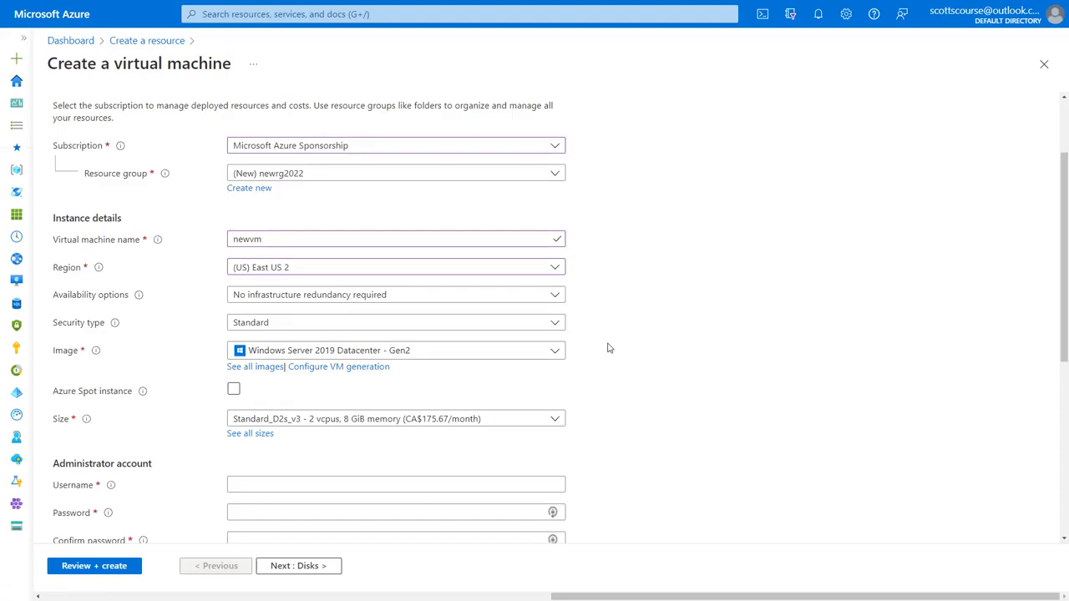
pyautogui.scroll(-2, 609, 348)
pyautogui.scroll(1, 609, 349)
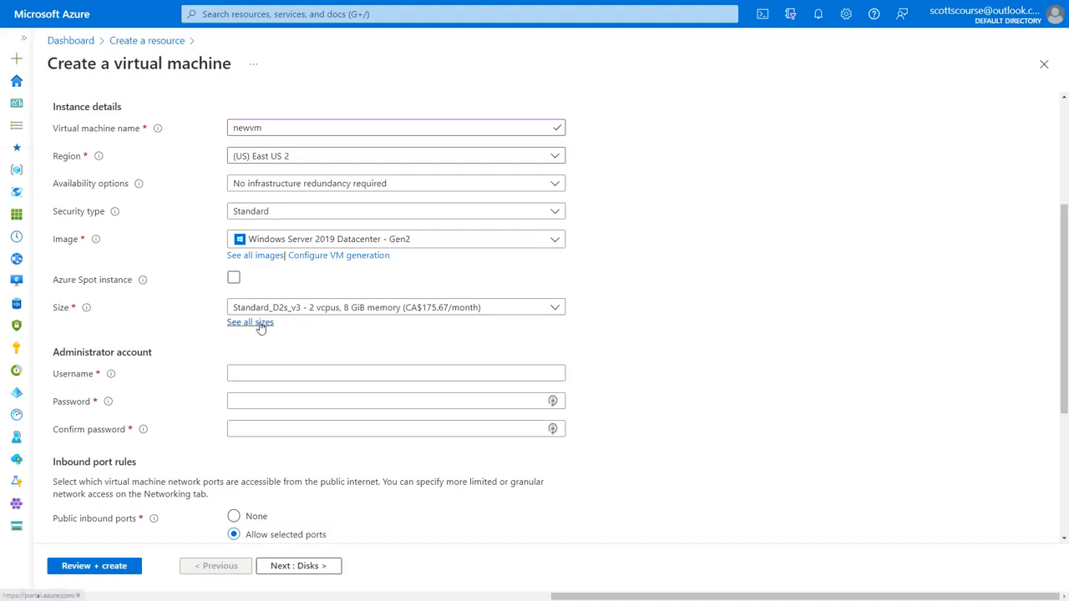
# Step: Filter all VM sizes by 'b2' and choose Standard_B2ms (2 vCPUs, 8 GiB memory)
pyautogui.click(375, 327)
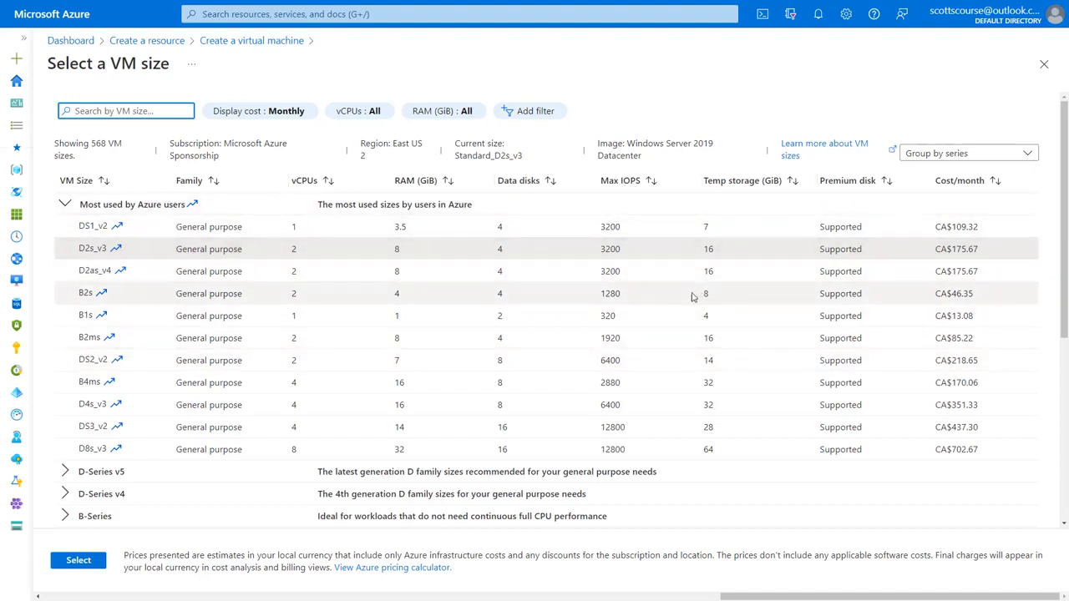
pyautogui.click(108, 111)
pyautogui.write('b1s')
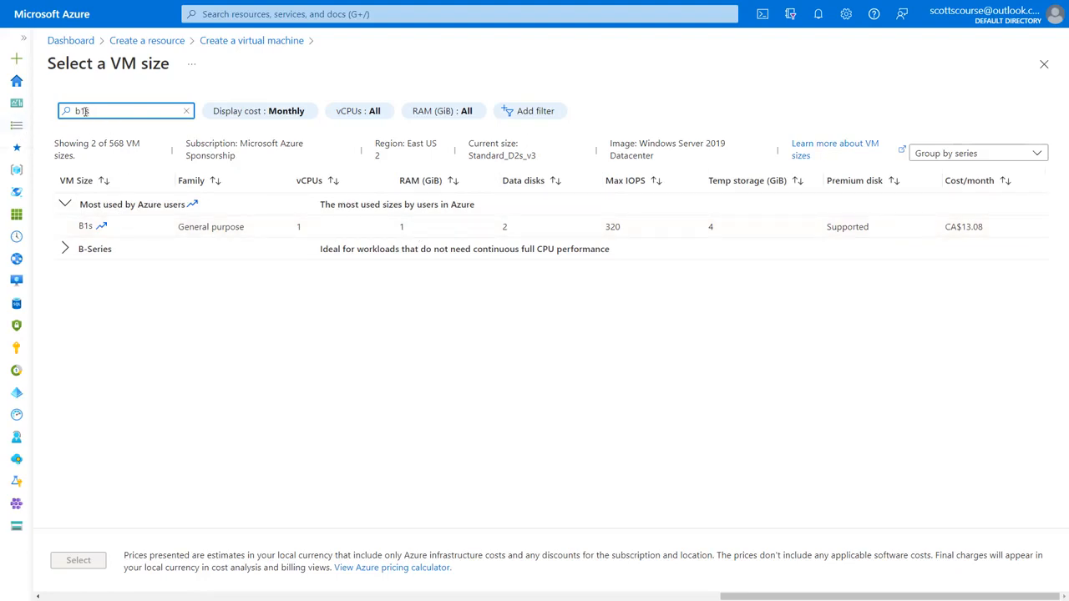
pyautogui.moveTo(81, 111); pyautogui.dragTo(101, 111)
pyautogui.write('2')
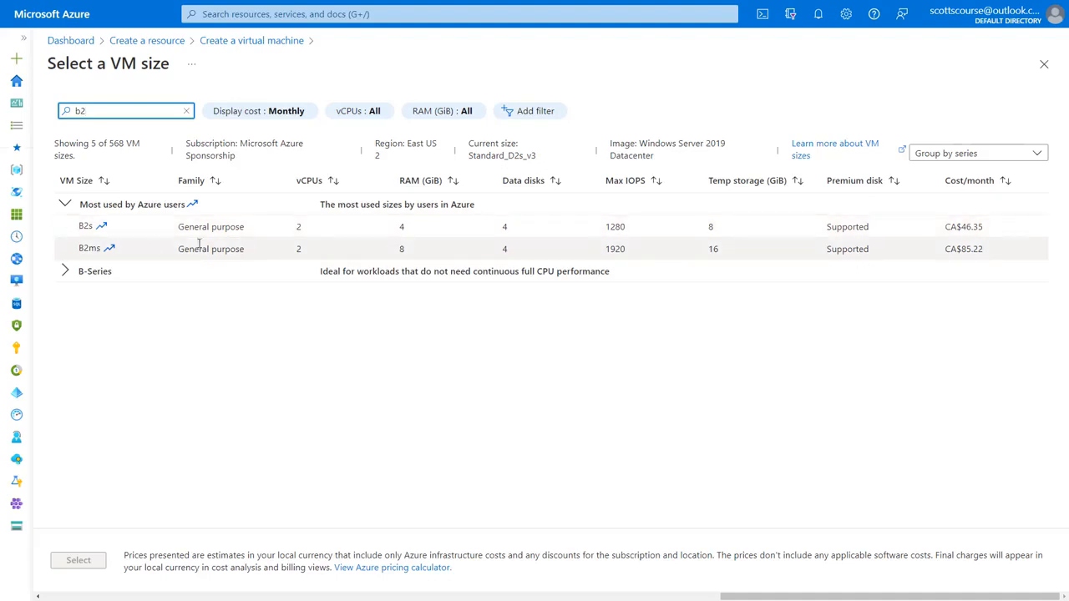
pyautogui.click(92, 248)
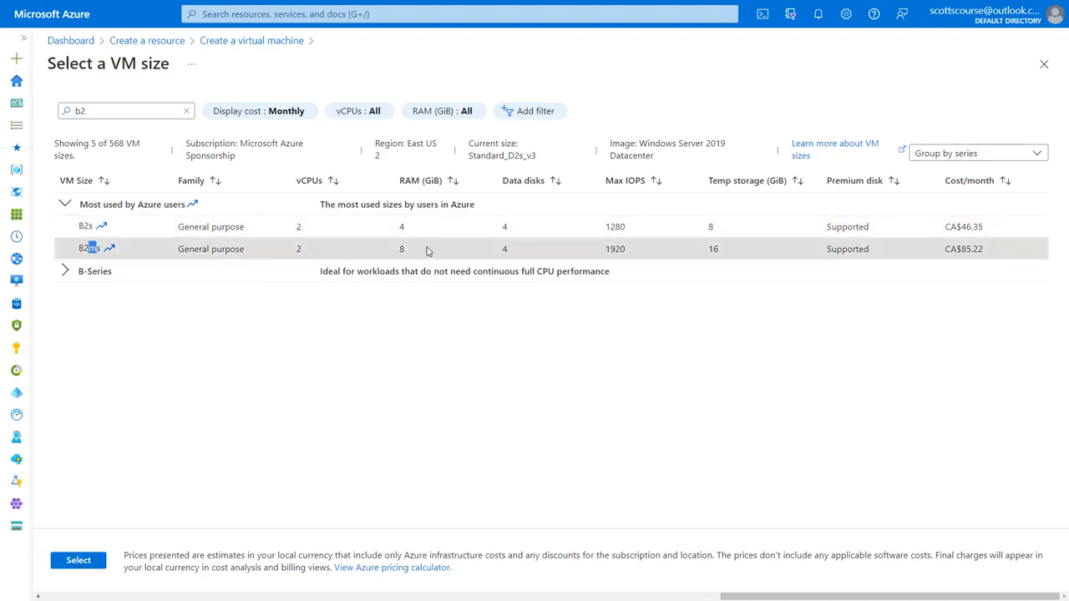
pyautogui.click(402, 252)
# Step: Apply the B2ms size, then enter the administrator username, password and password confirmation
pyautogui.click(79, 561)
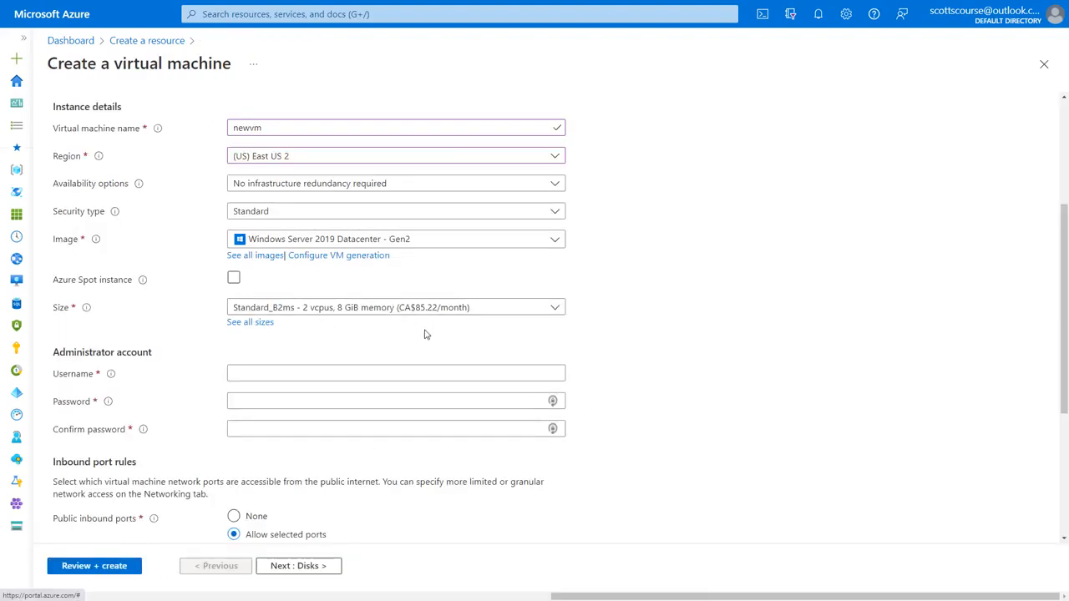
pyautogui.click(238, 367)
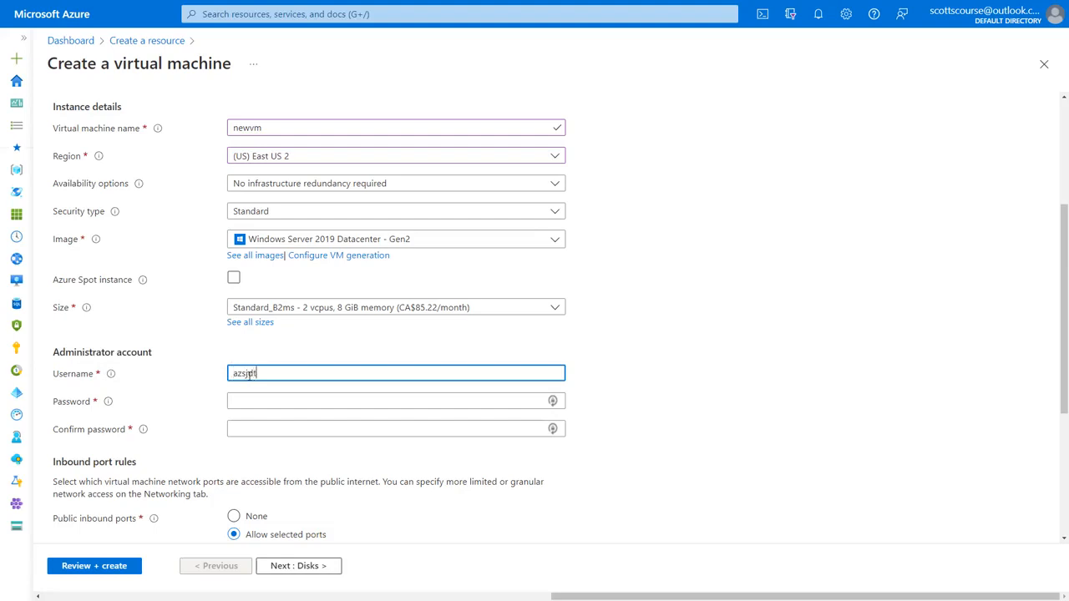
pyautogui.write('azsjtestuser')
pyautogui.press('Tab')
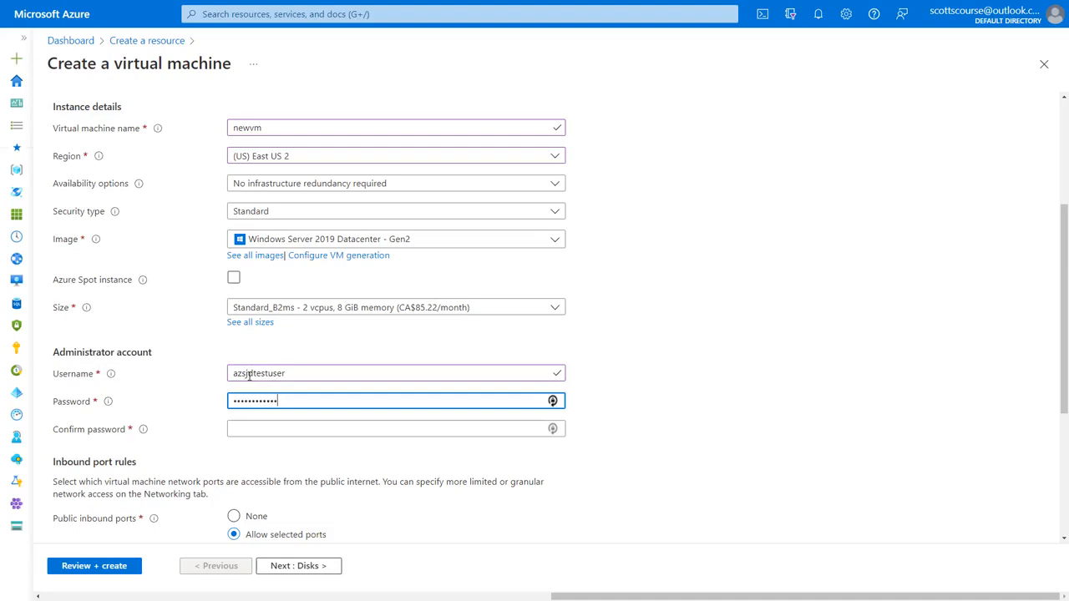
pyautogui.write('!')
pyautogui.press('Tab')
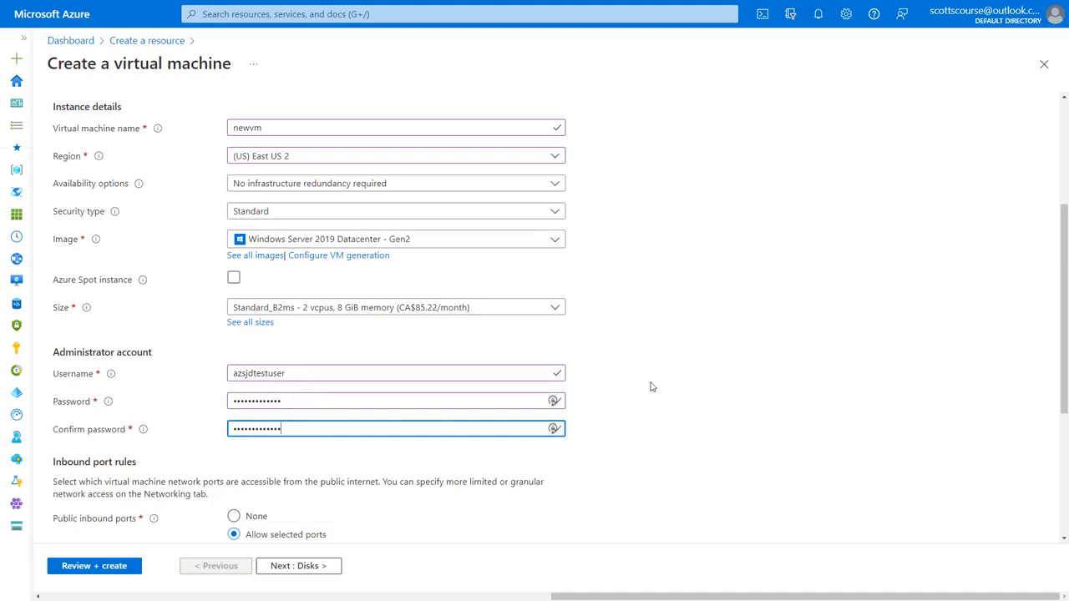
pyautogui.scroll(-2, 657, 383)
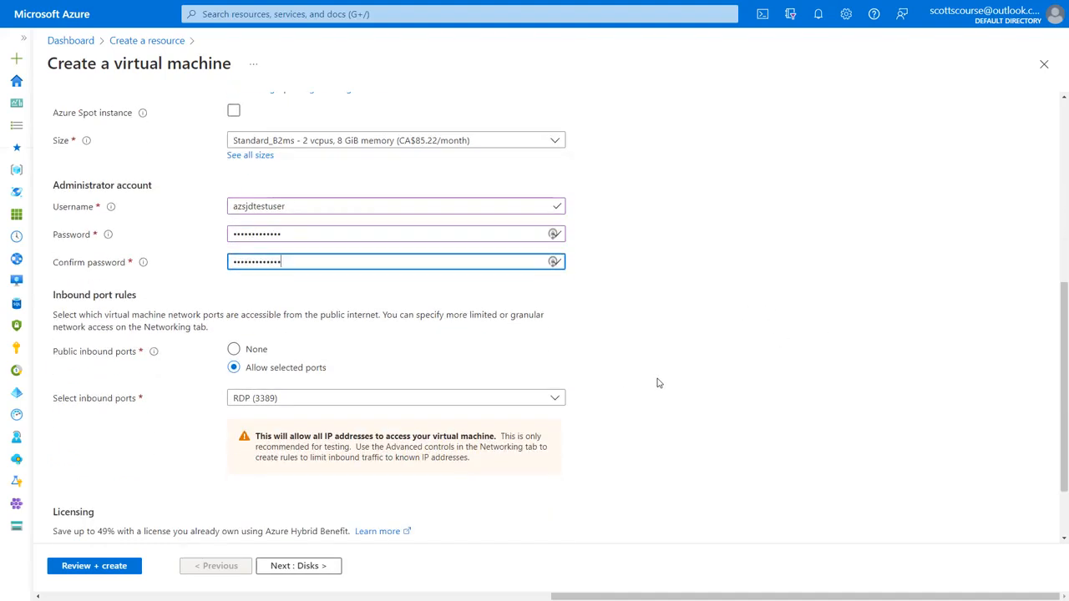
# Step: Add HTTP (80) and HTTPS (443) to the allowed inbound ports alongside RDP (3389)
pyautogui.click(256, 399)
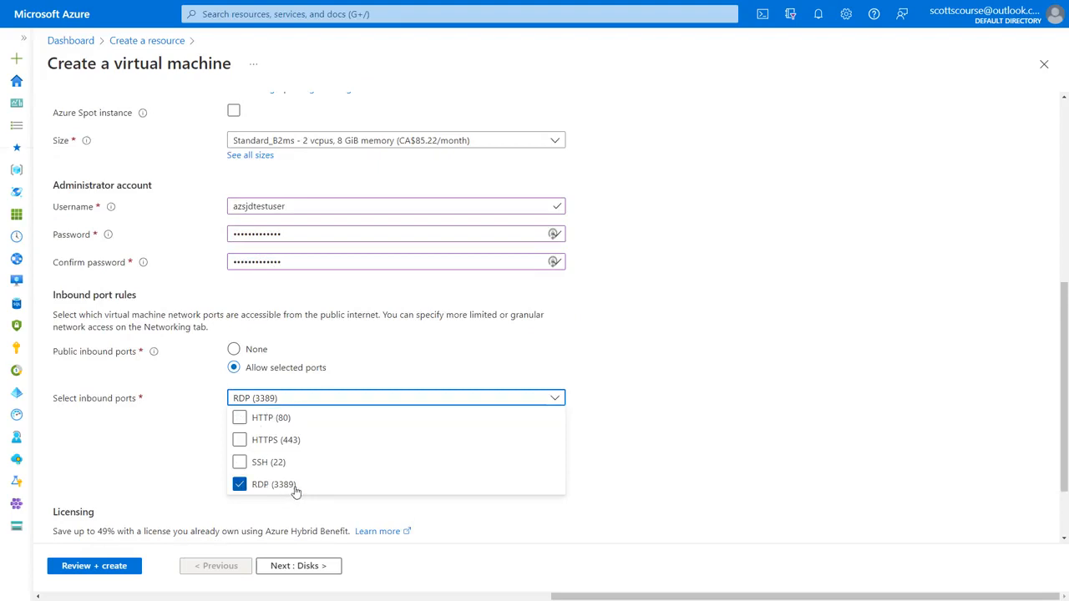
pyautogui.click(241, 419)
pyautogui.click(240, 440)
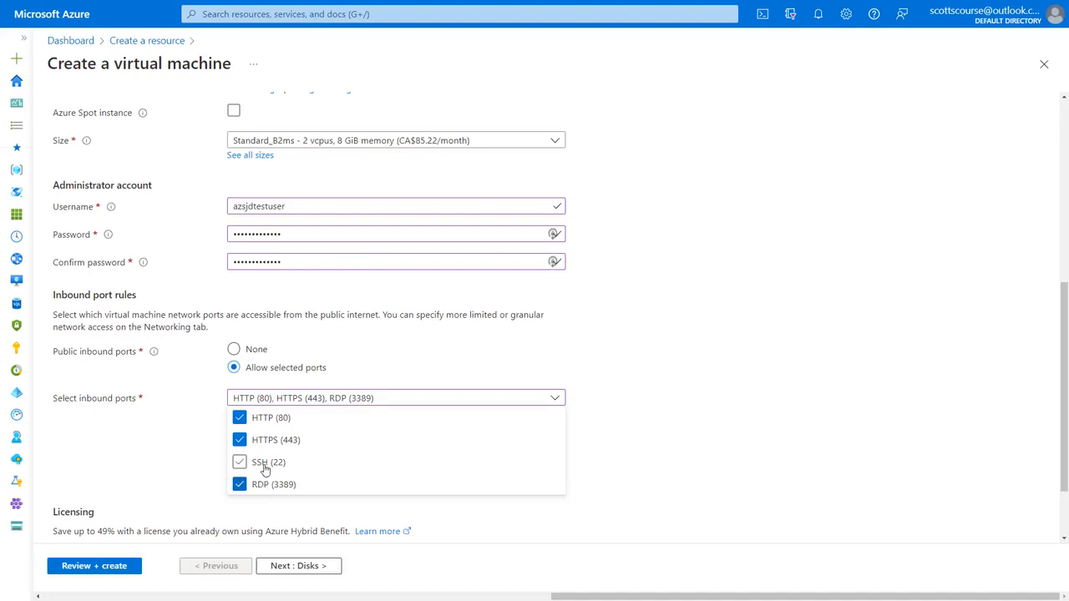
pyautogui.click(359, 320)
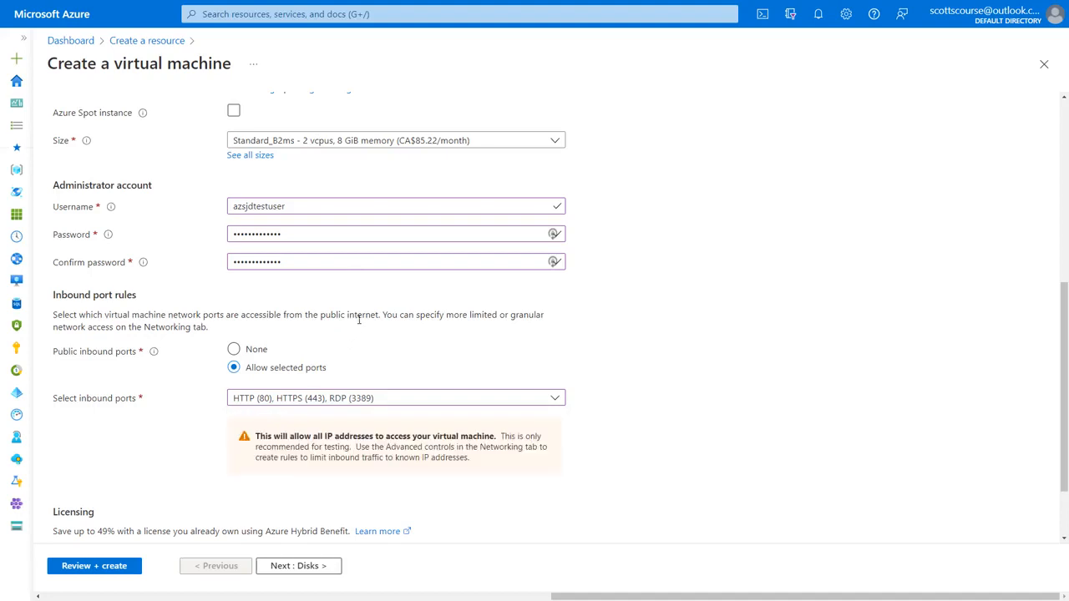
pyautogui.scroll(-1, 170, 406)
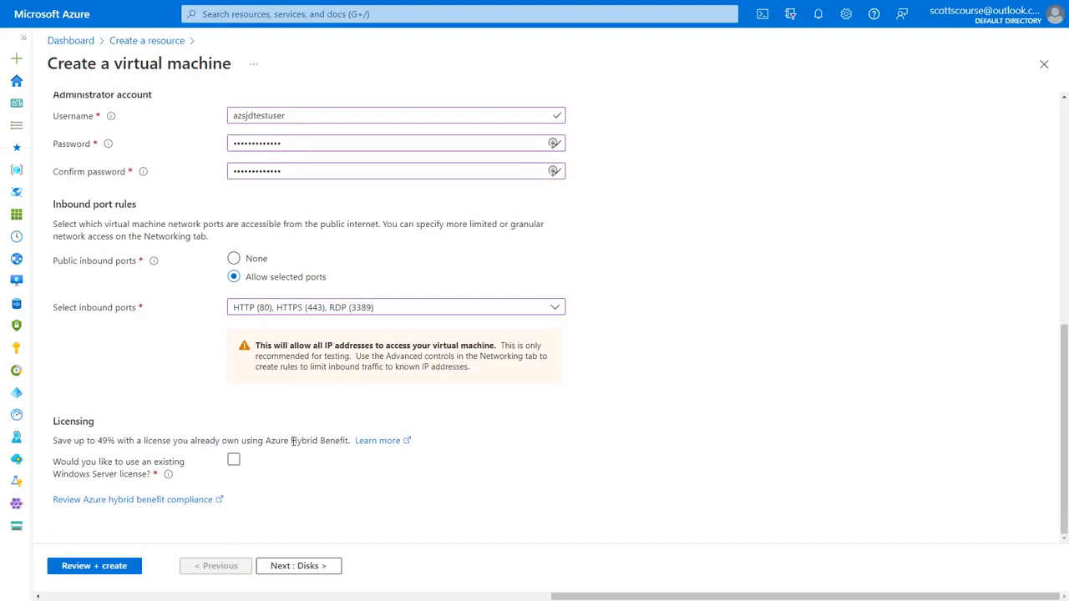
pyautogui.moveTo(292, 442); pyautogui.dragTo(347, 441)
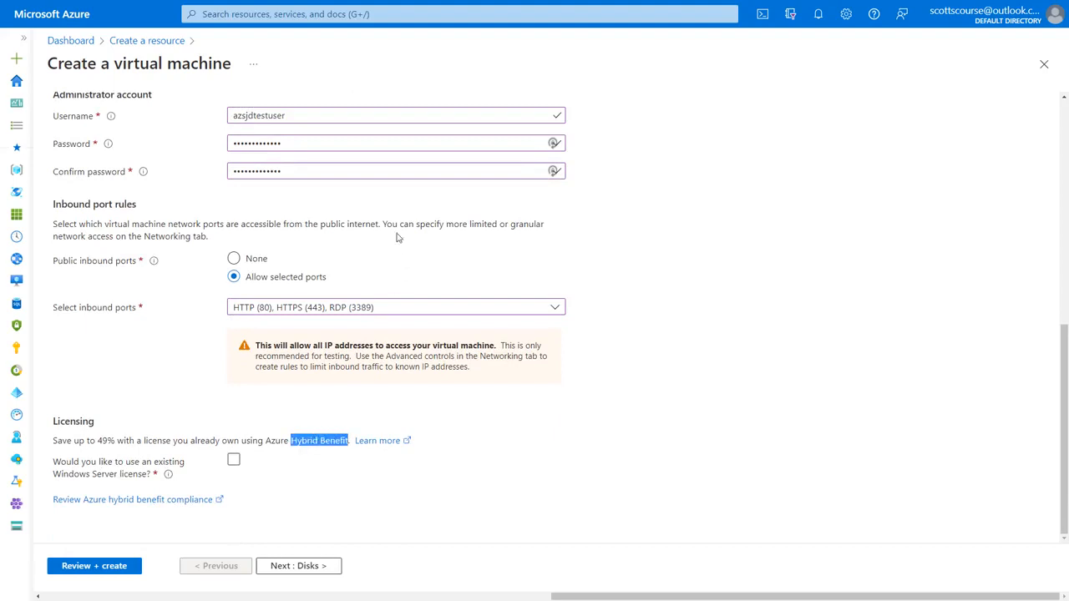
pyautogui.scroll(2, 490, 362)
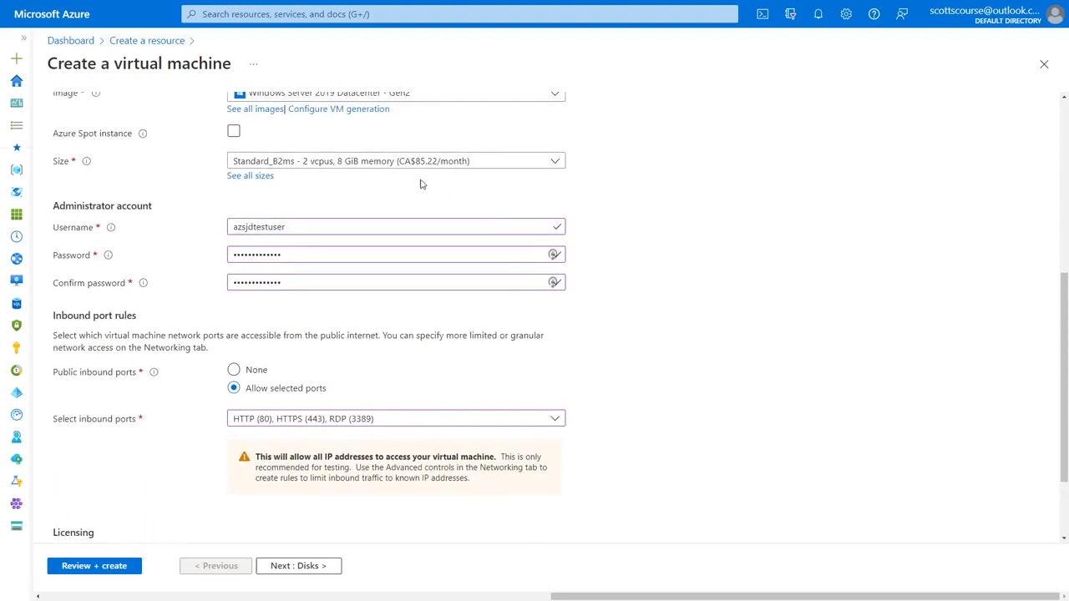
pyautogui.scroll(-1, 360, 224)
pyautogui.scroll(-2, 360, 223)
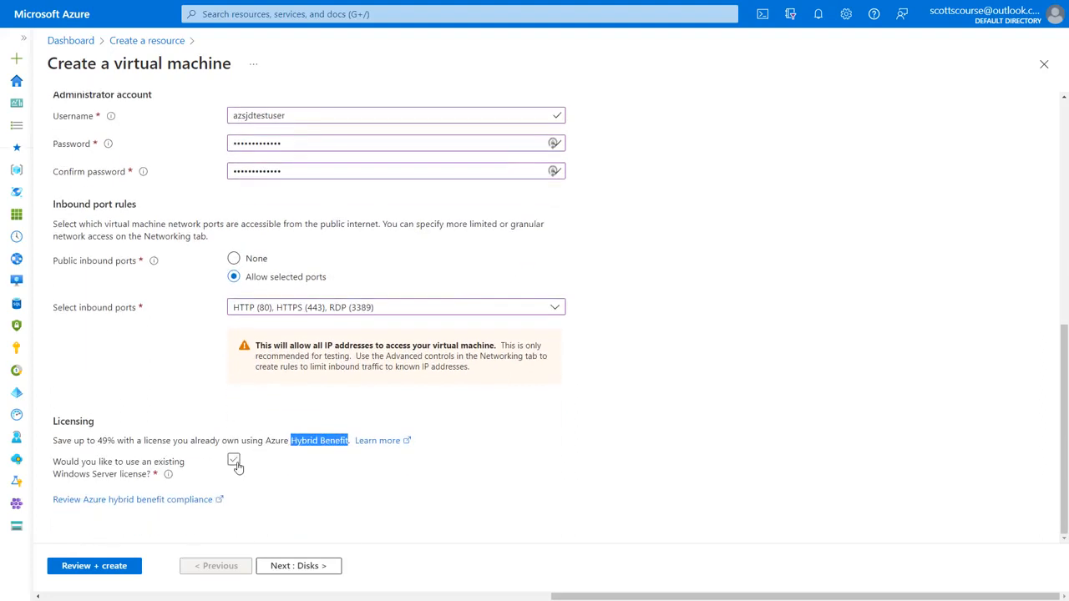
pyautogui.click(233, 459)
pyautogui.scroll(3, 485, 508)
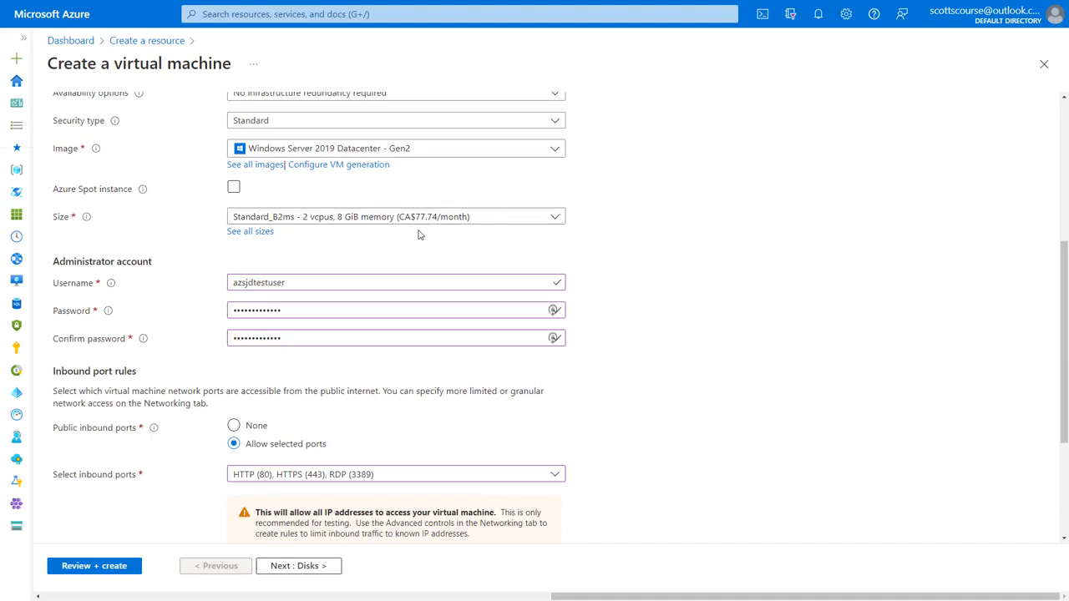
pyautogui.scroll(-3, 382, 286)
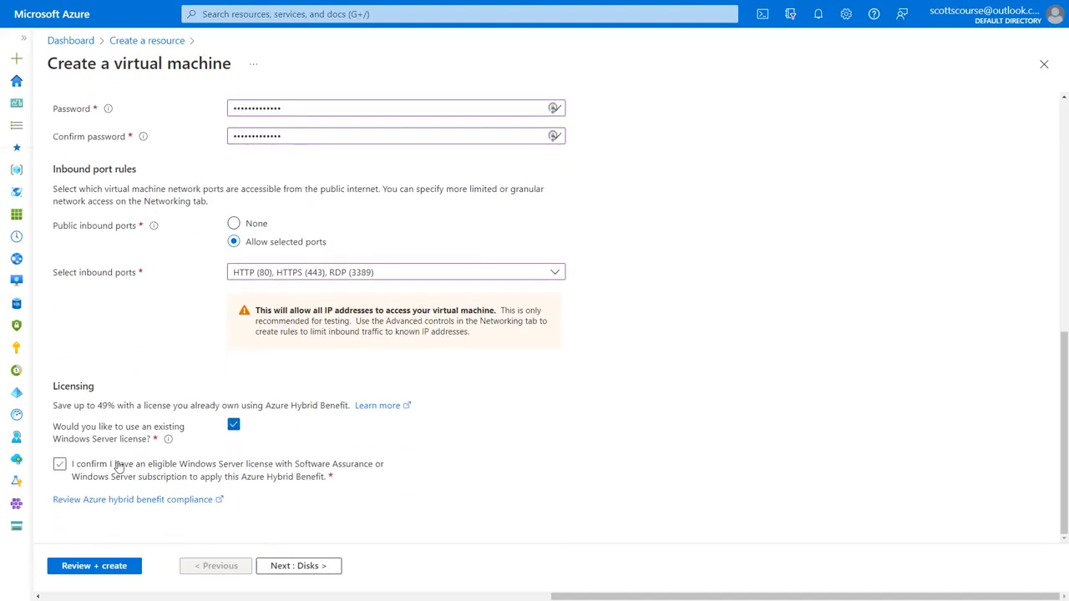
pyautogui.click(62, 465)
pyautogui.click(234, 427)
# Step: On the Disks tab, review the OS disk types and keep Premium SSD with Delete with VM on
pyautogui.click(292, 566)
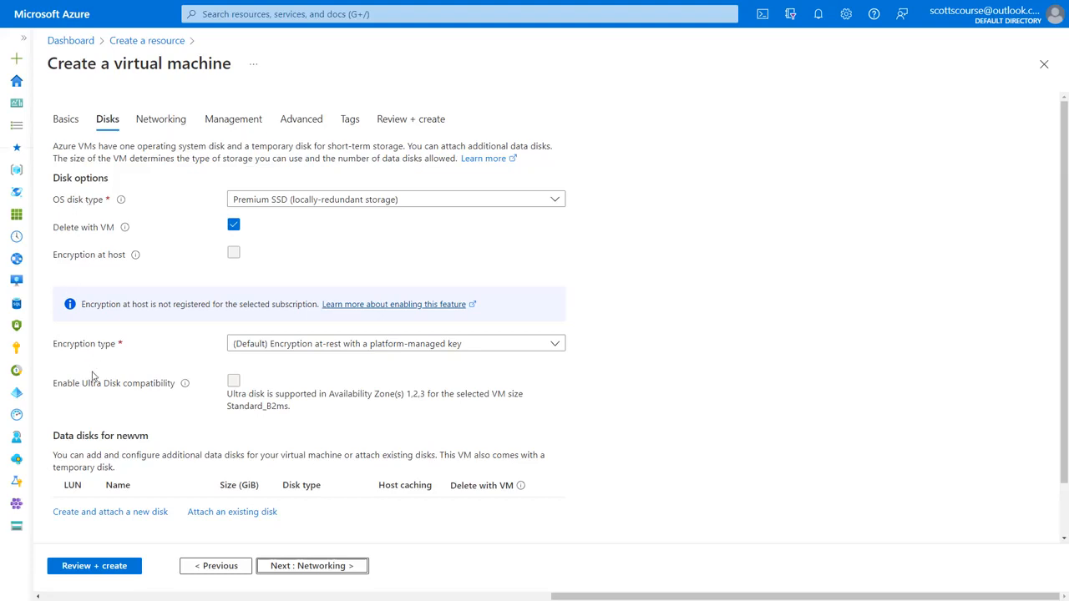
pyautogui.scroll(-1, 105, 476)
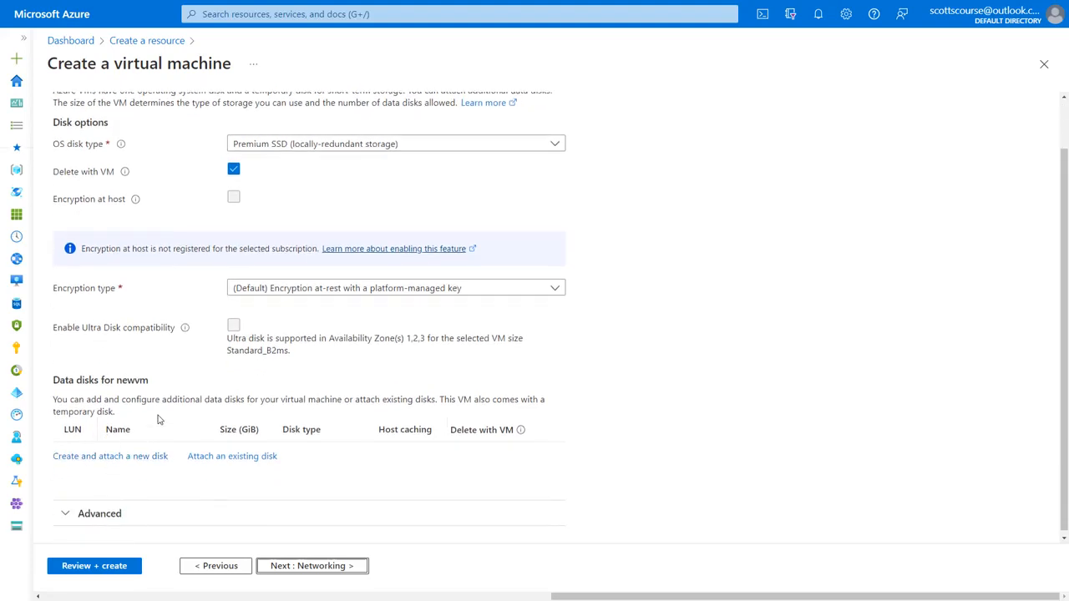
pyautogui.scroll(1, 159, 419)
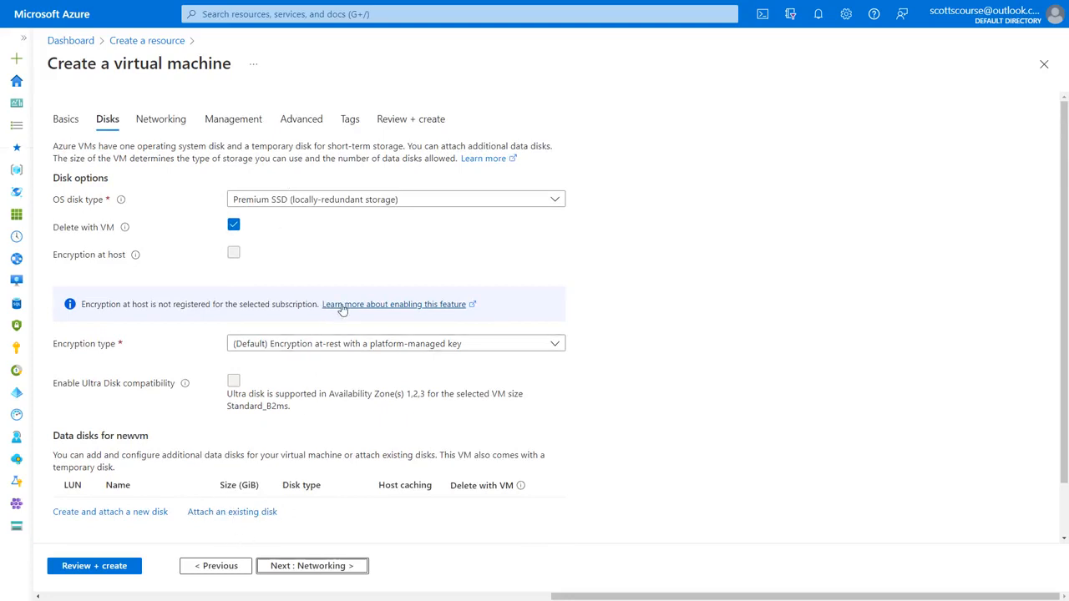
pyautogui.click(301, 201)
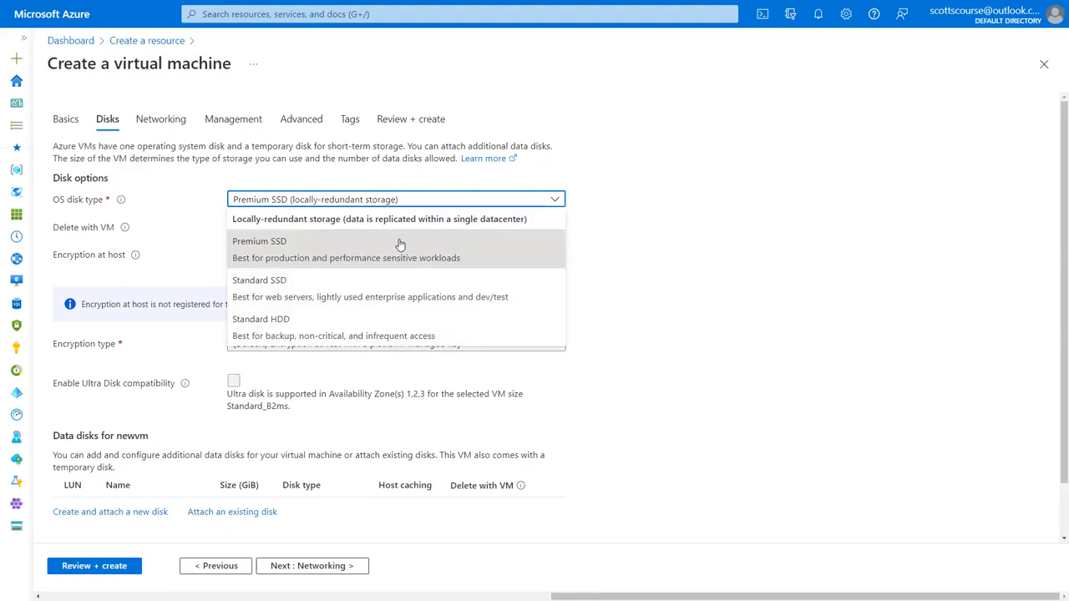
pyautogui.click(634, 242)
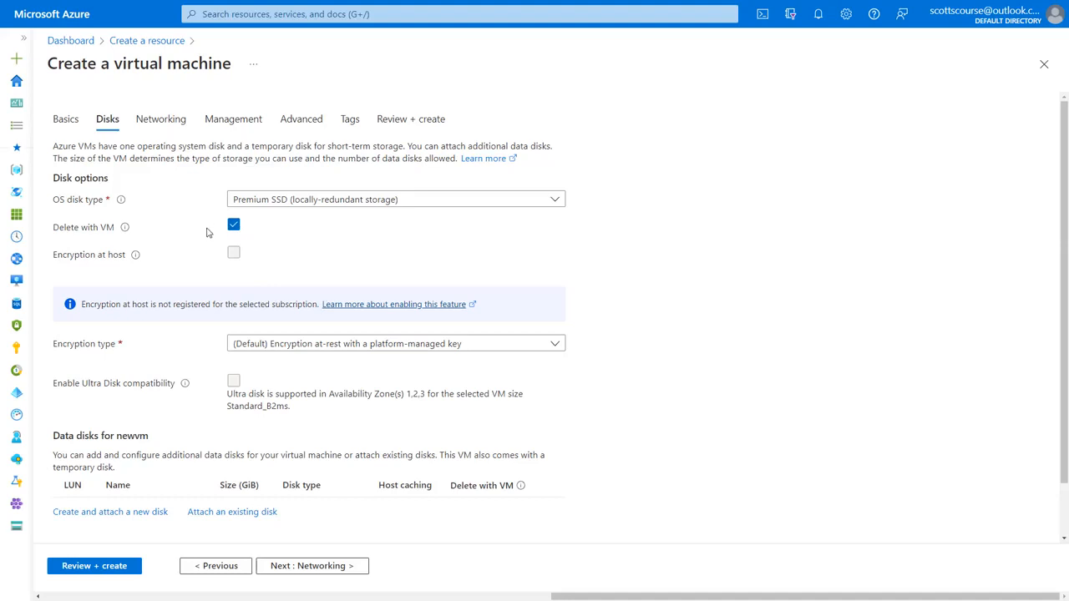
pyautogui.scroll(-2, 207, 232)
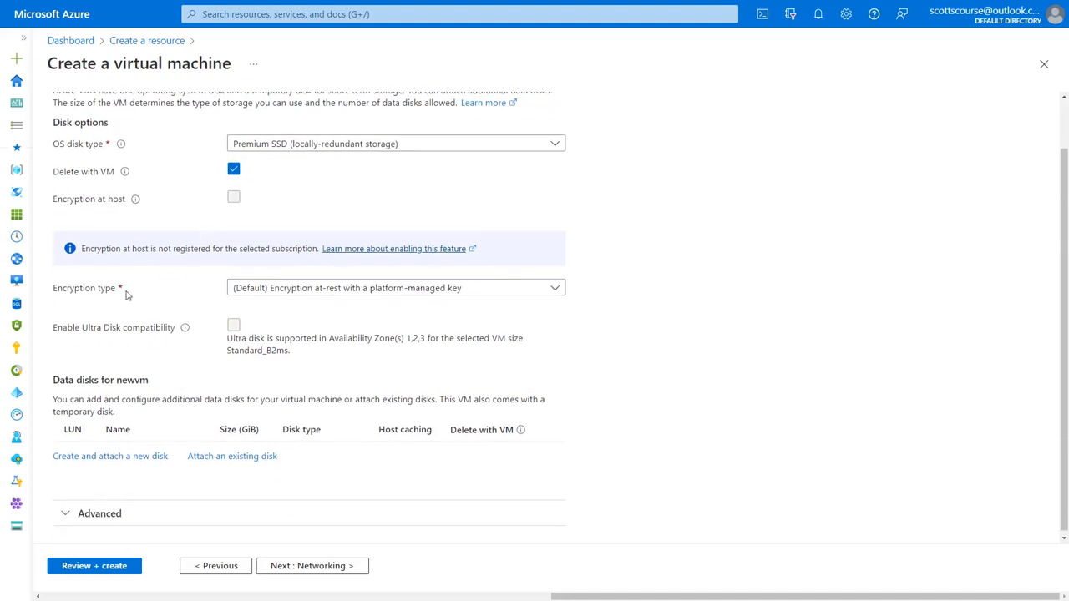
pyautogui.click(308, 288)
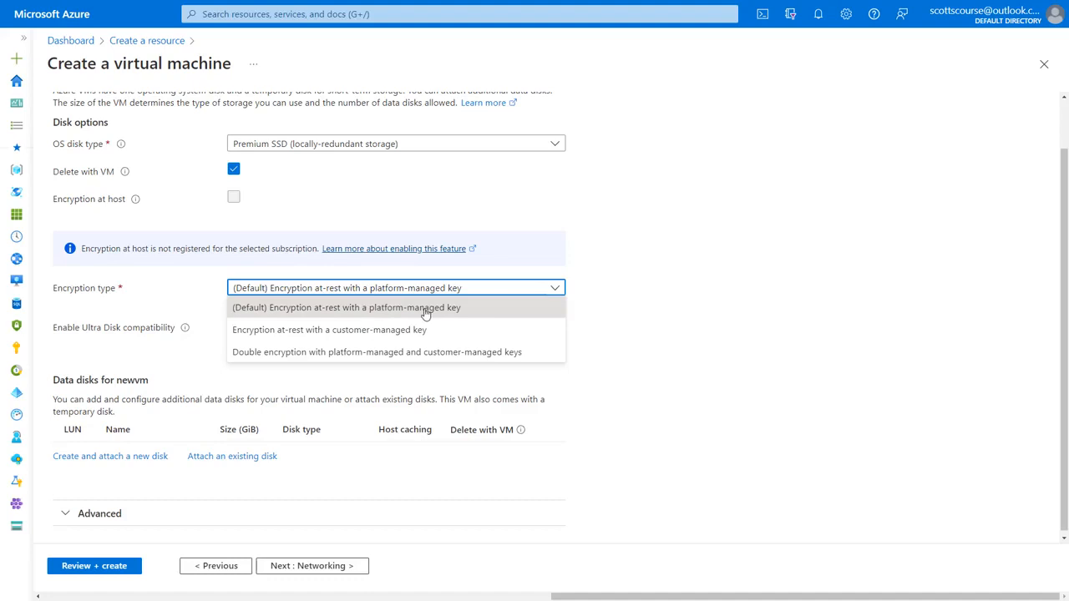
pyautogui.click(359, 332)
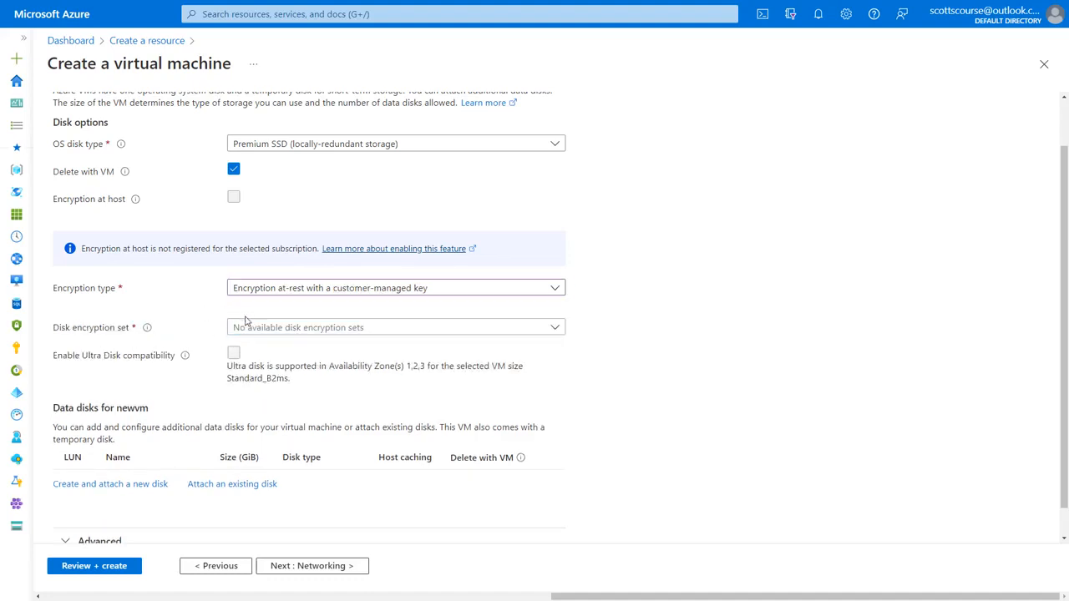
pyautogui.click(346, 288)
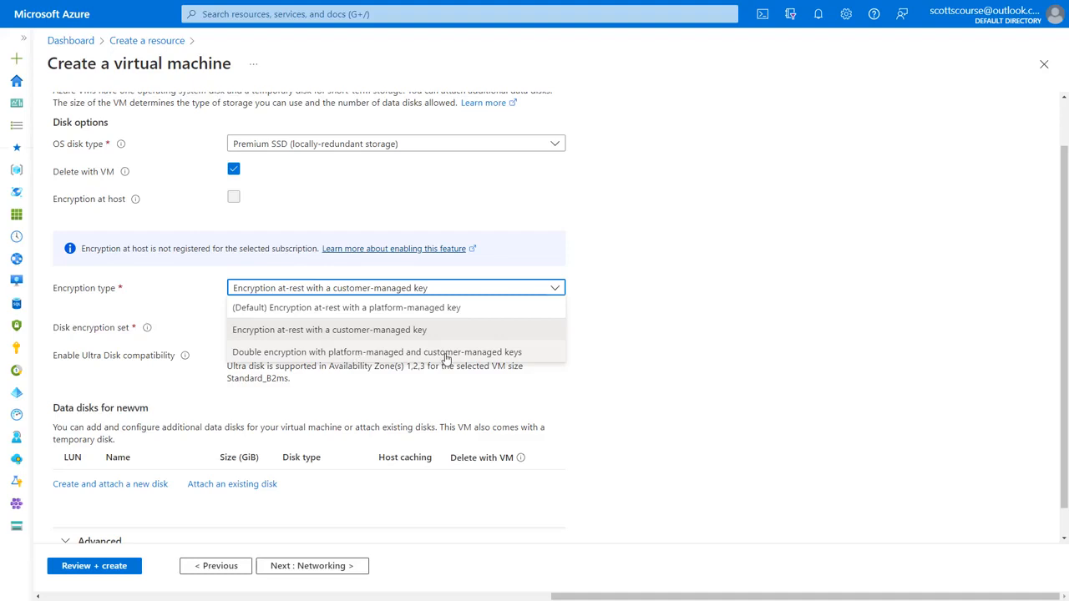
pyautogui.click(434, 309)
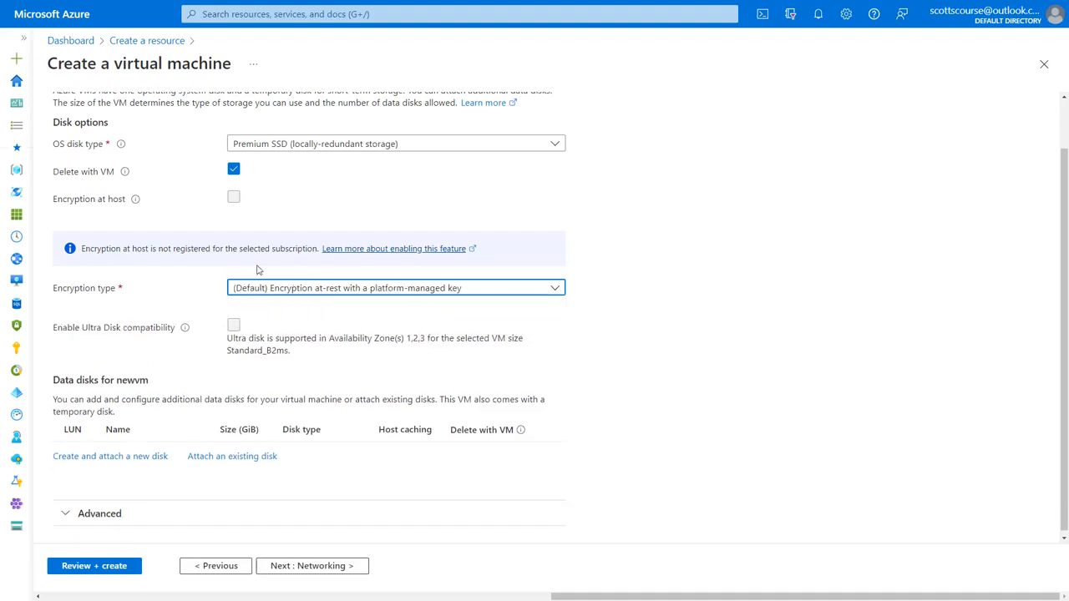
pyautogui.click(250, 264)
pyautogui.scroll(-1, 301, 381)
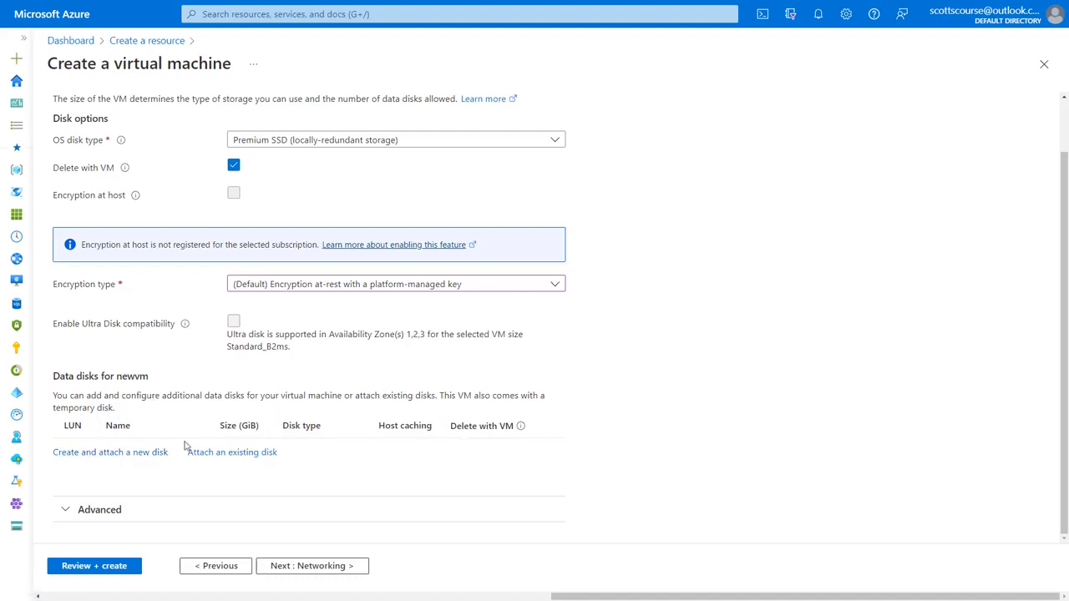
# Step: Highlight the Delete with VM column heading, then continue to the Networking tab
pyautogui.moveTo(450, 426); pyautogui.dragTo(512, 429)
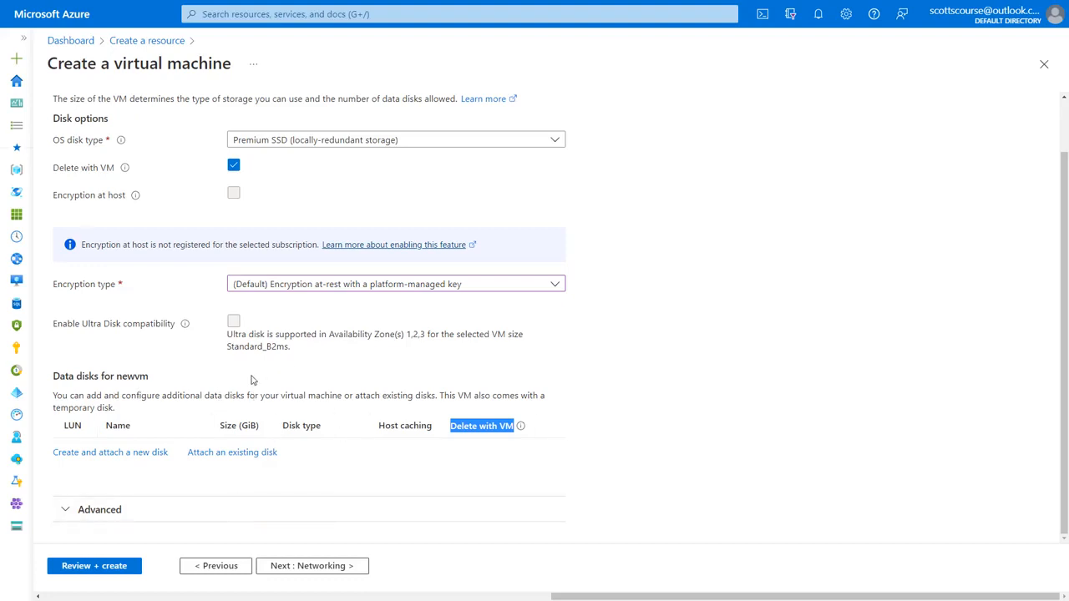
pyautogui.click(304, 566)
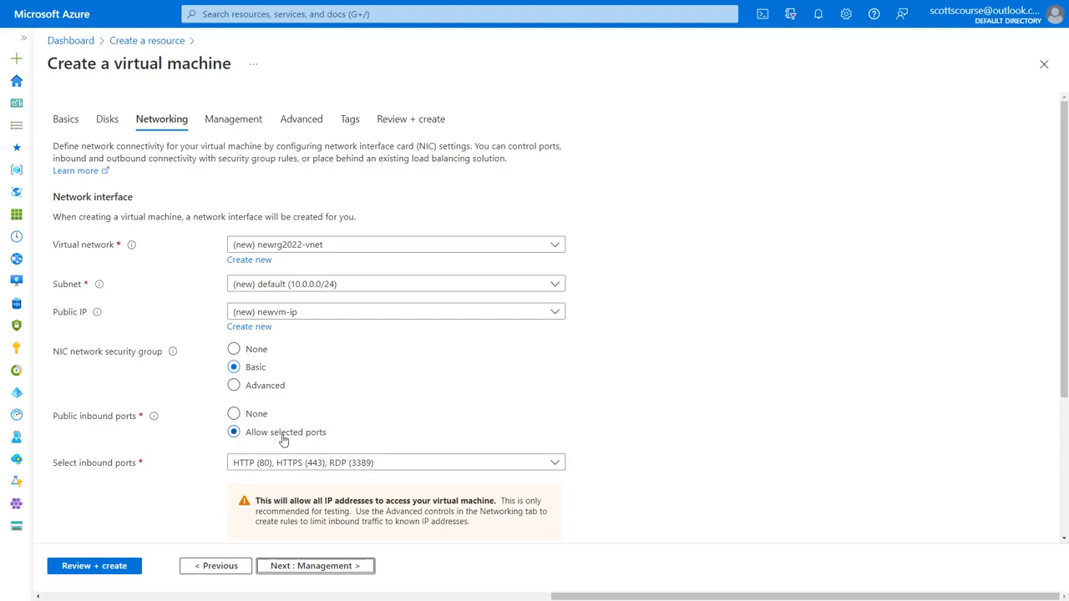
# Step: Enable 'Delete public IP and NIC when VM is deleted' and continue to Management
pyautogui.scroll(-1, 281, 439)
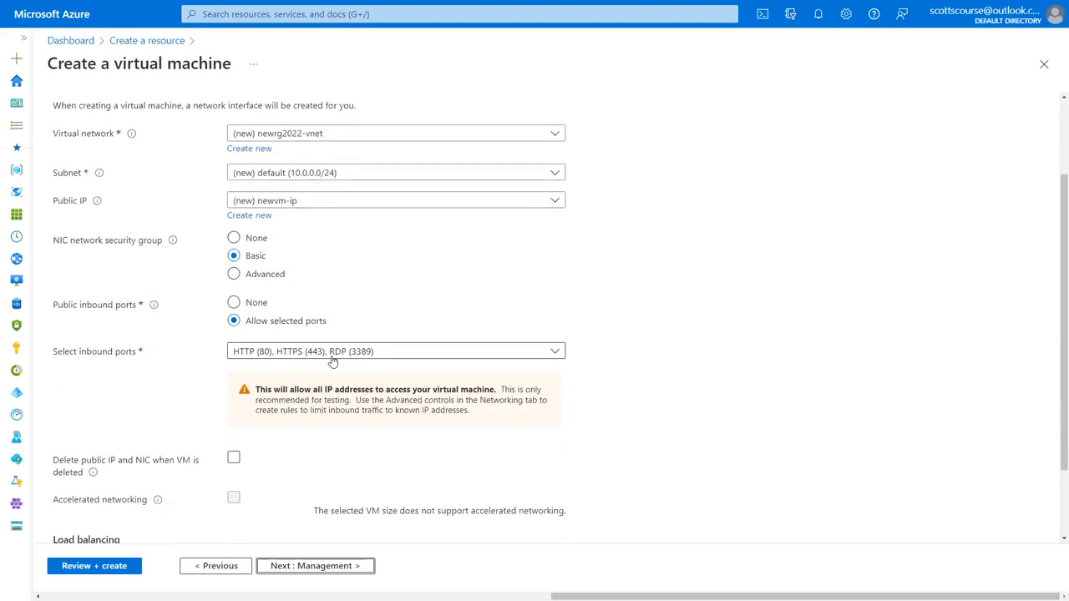
pyautogui.scroll(-1, 213, 359)
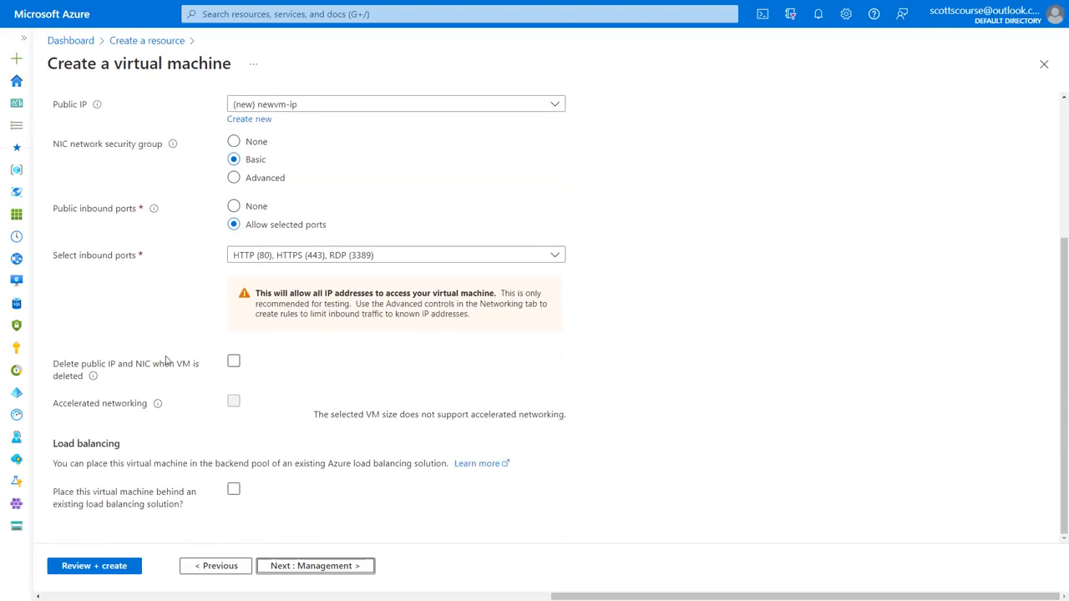
pyautogui.click(234, 365)
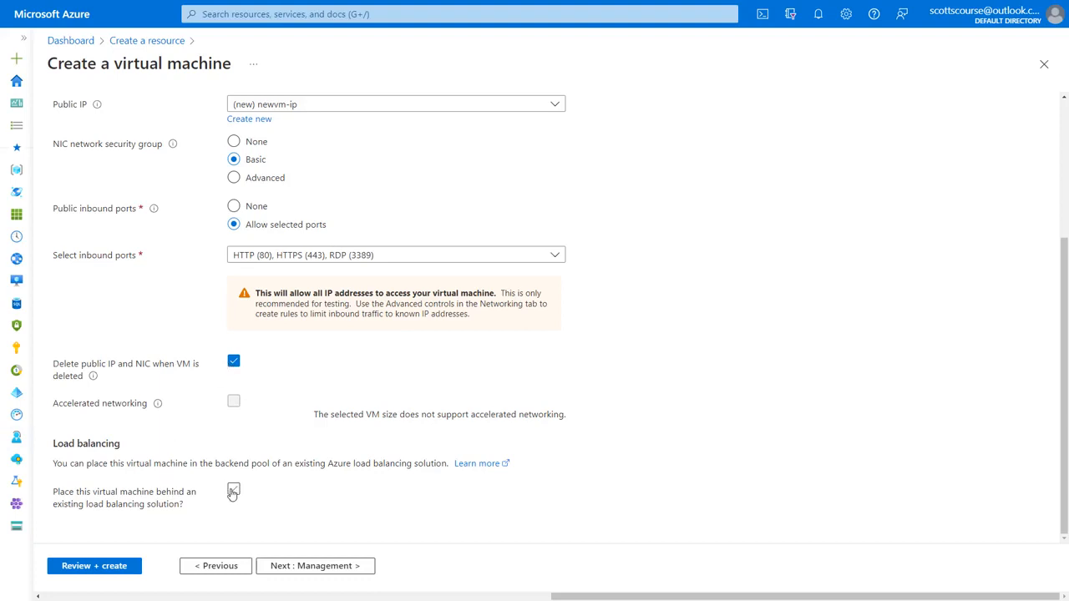
pyautogui.click(329, 567)
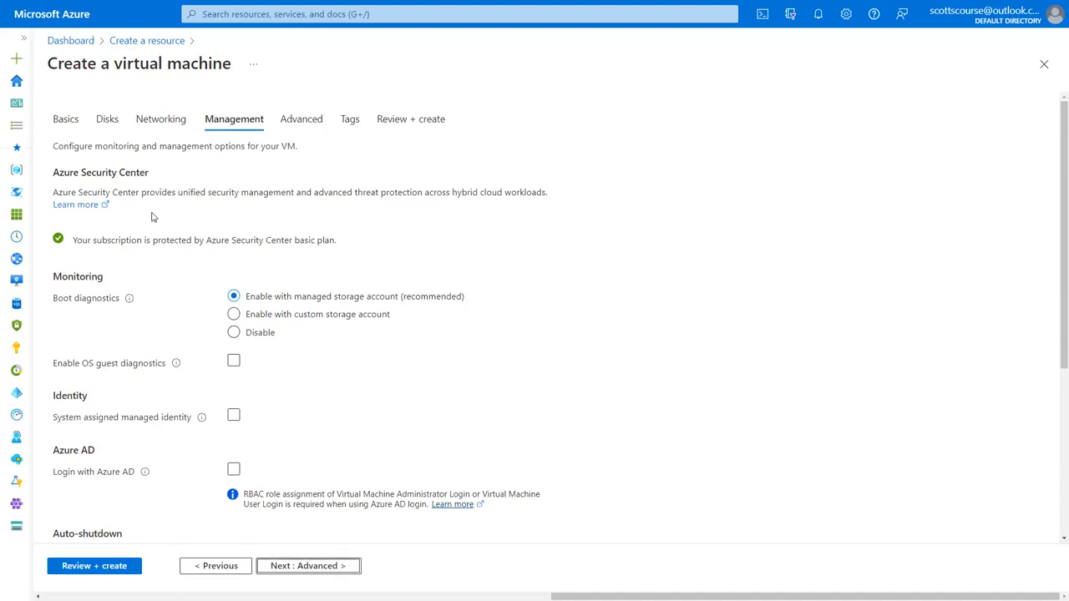
# Step: Set Boot diagnostics to Disable instead of the managed storage account
pyautogui.moveTo(207, 243); pyautogui.dragTo(293, 240)
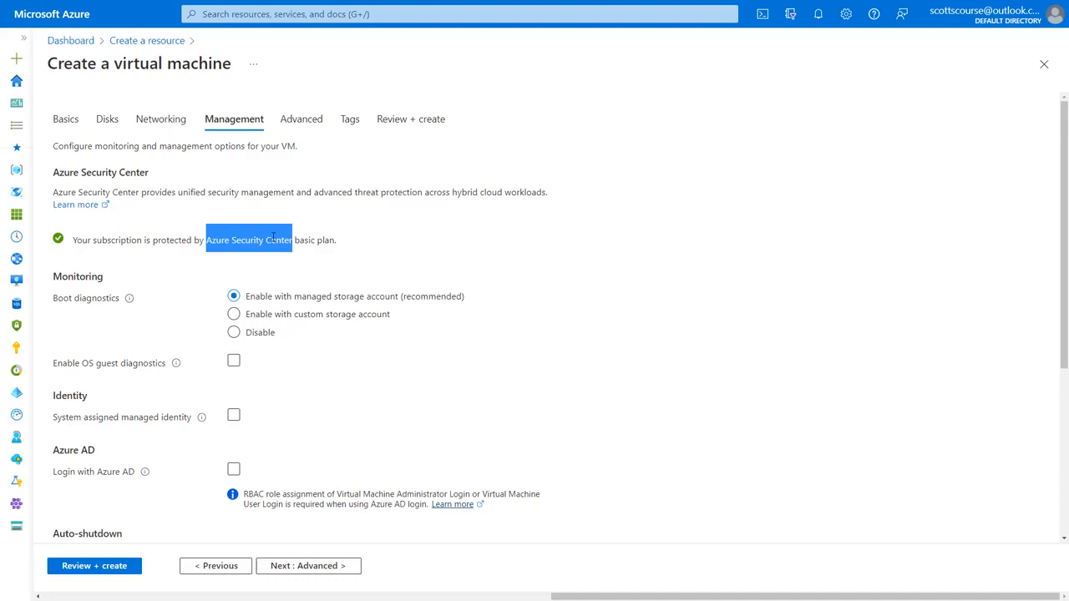
pyautogui.click(234, 333)
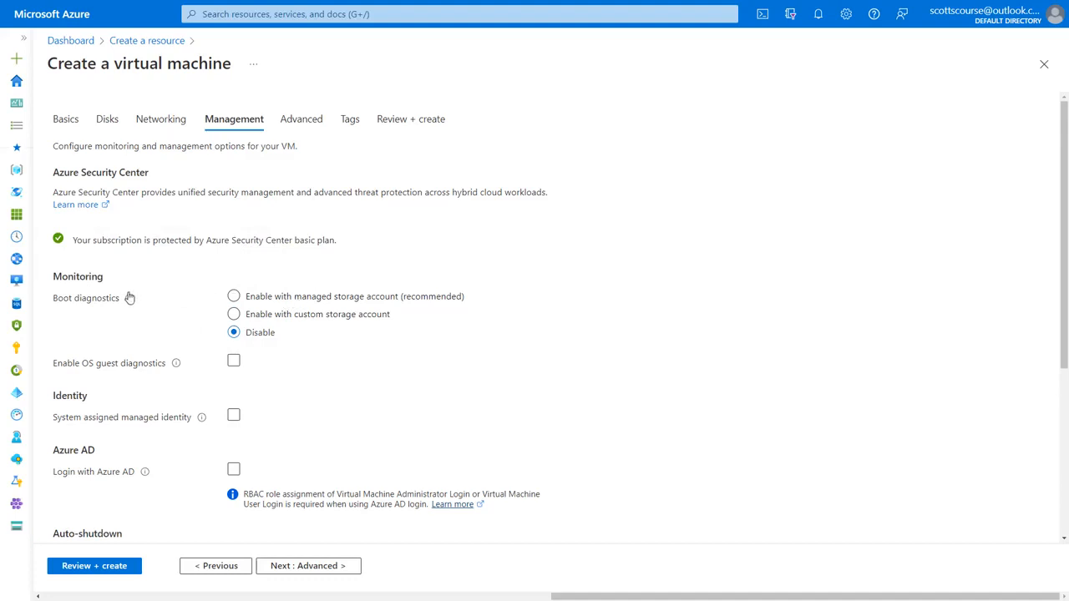
pyautogui.moveTo(129, 299)
# Step: Enable OS guest diagnostics, keeping the new newrg2022diag diagnostics storage account
pyautogui.click(238, 363)
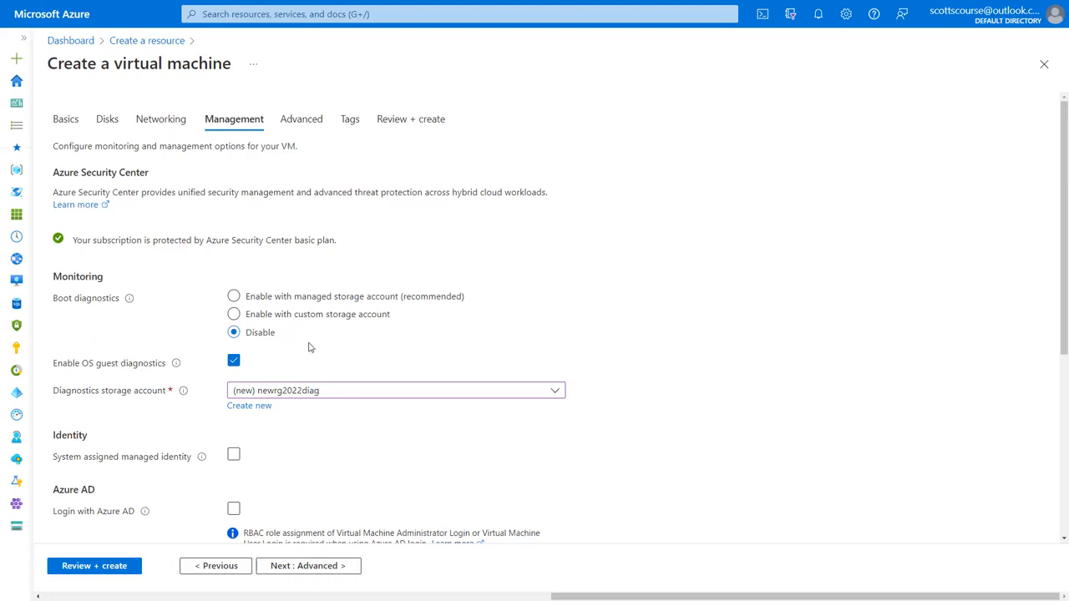
pyautogui.scroll(-2, 350, 360)
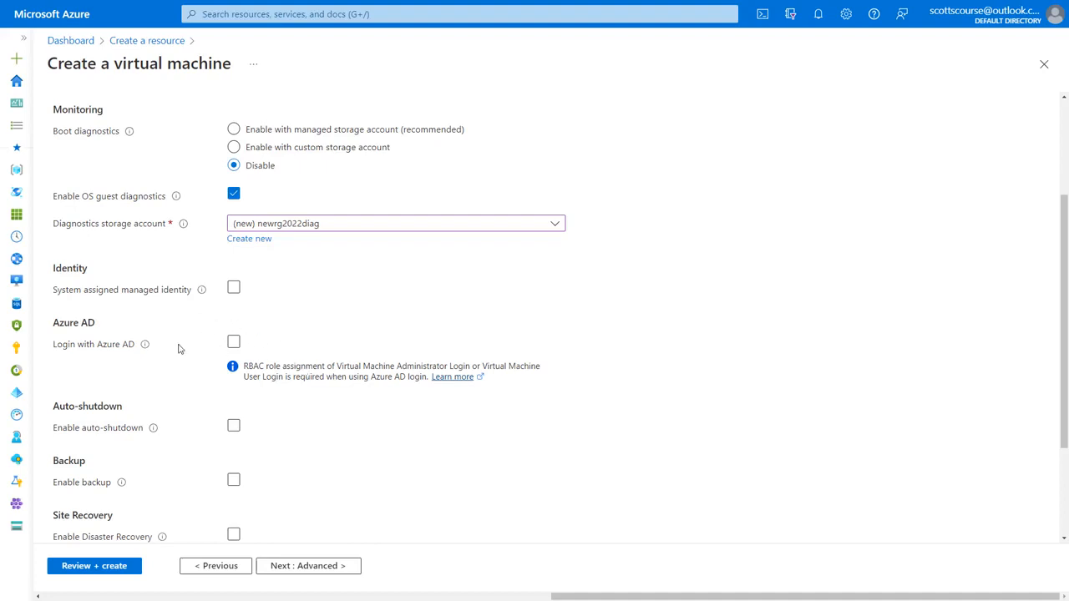
# Step: Turn on auto-shutdown at 7:00:00 PM UTC with no notification before shutdown
pyautogui.scroll(-2, 209, 341)
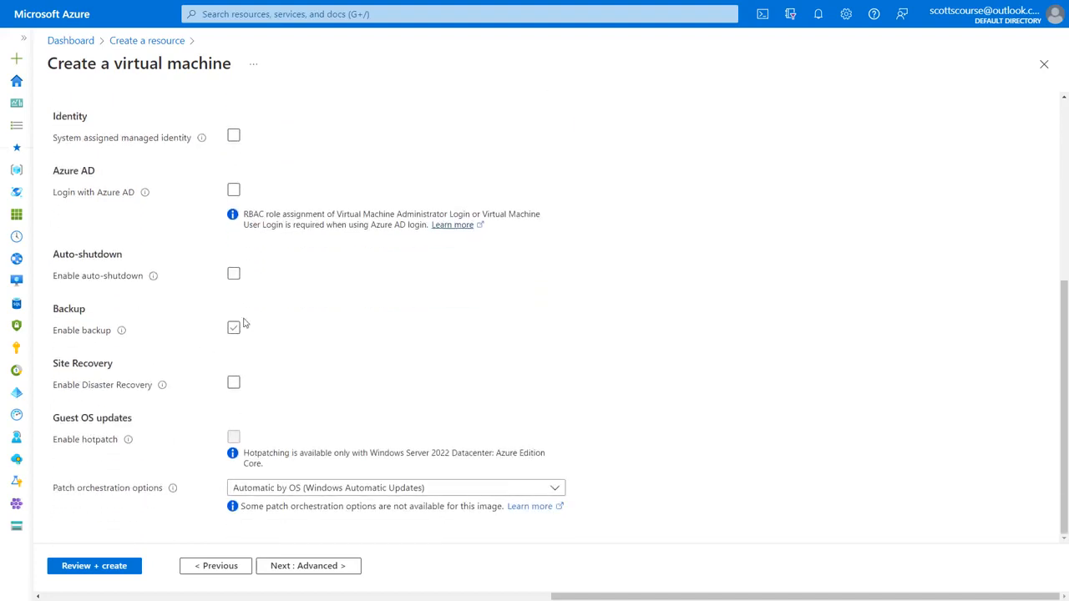
pyautogui.click(233, 276)
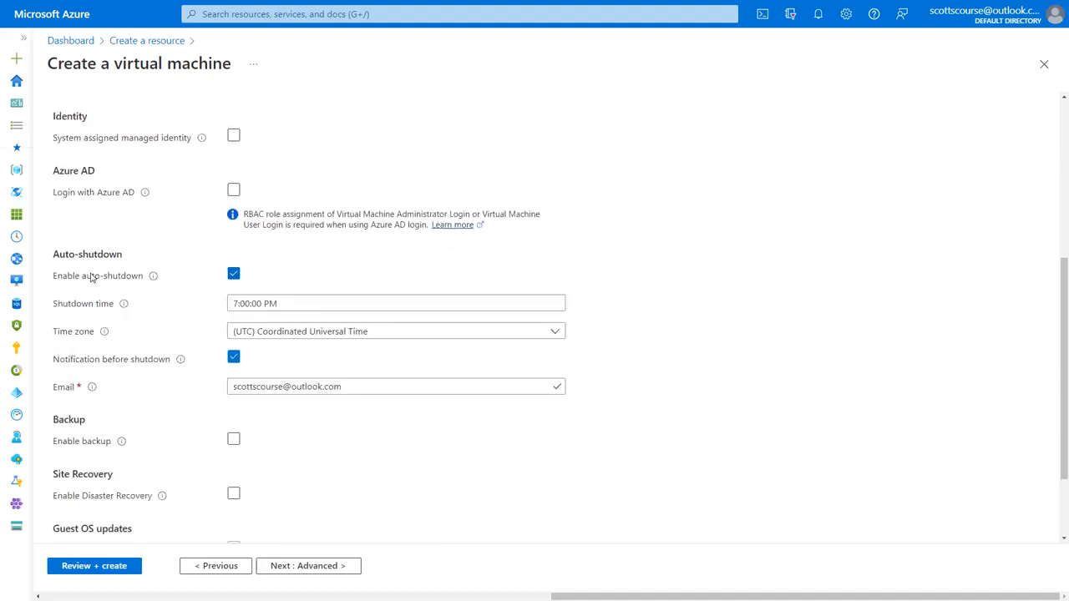
pyautogui.click(257, 303)
pyautogui.click(233, 359)
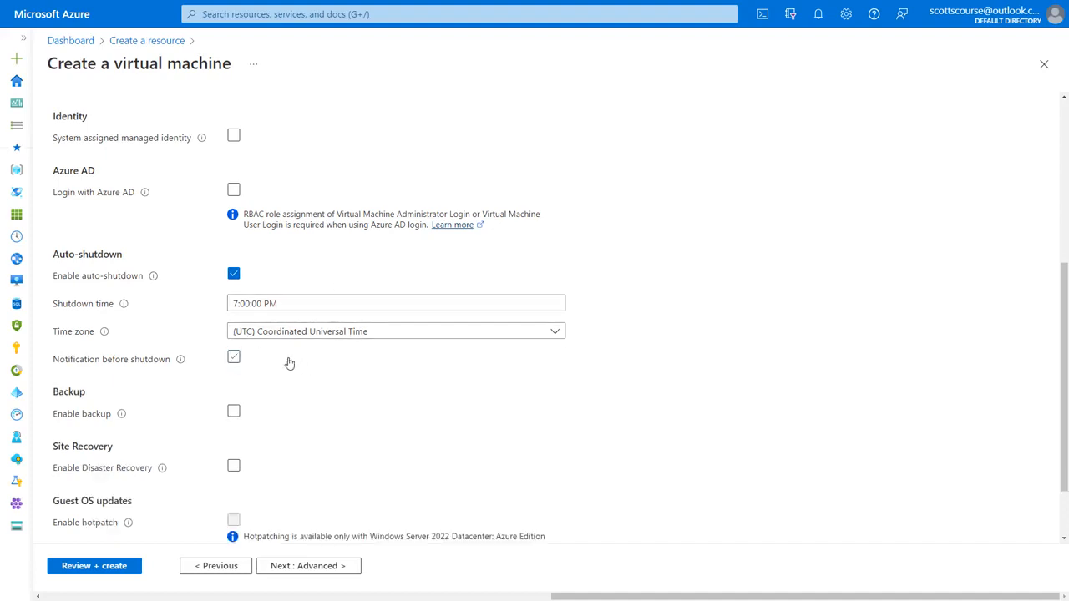
# Step: Enable backup to the new defaultVault with the daily backup policy
pyautogui.scroll(-2, 319, 373)
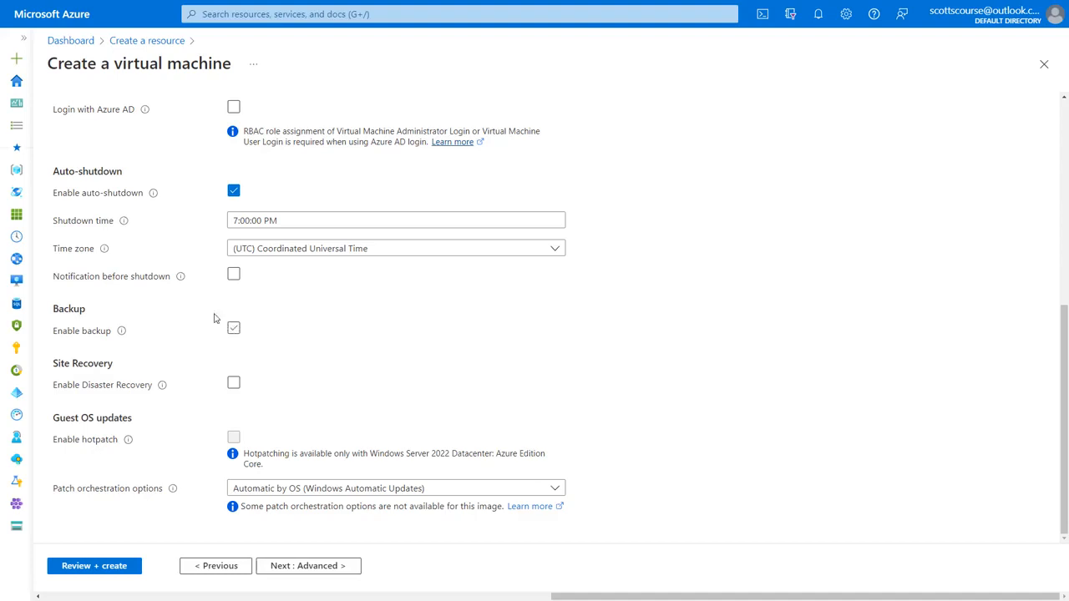
pyautogui.click(236, 330)
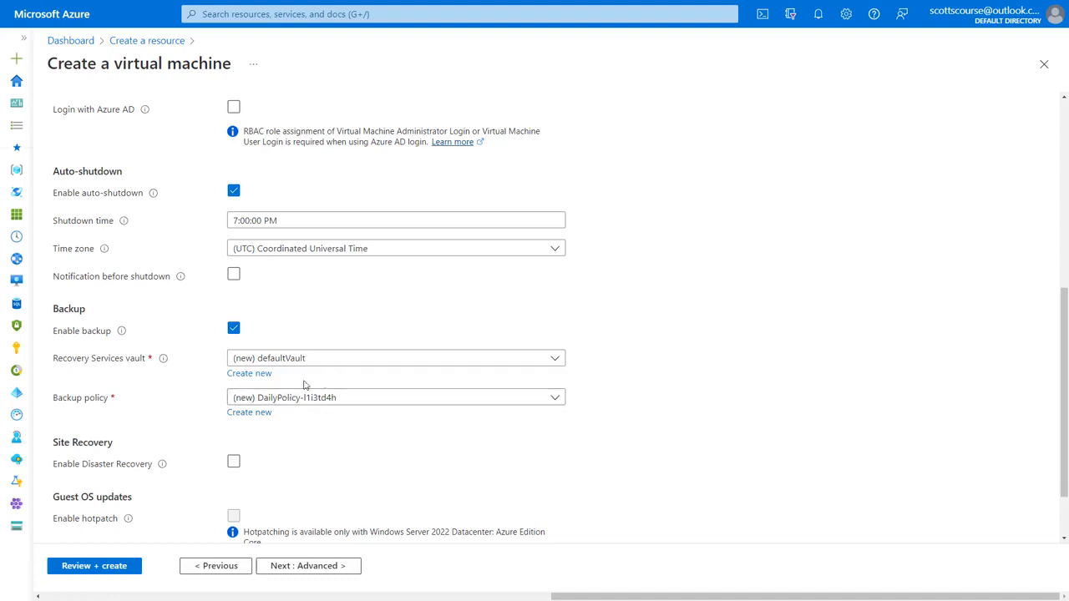
pyautogui.scroll(-1, 208, 380)
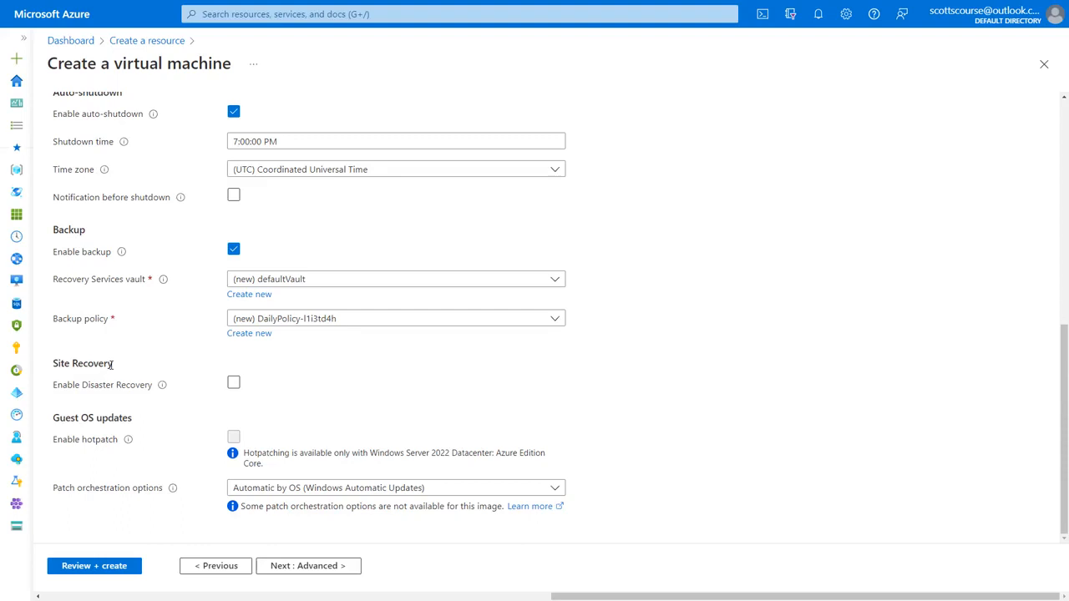
# Step: Try disaster recovery with secondary region West US 2, then East US, then switch it off
pyautogui.click(234, 382)
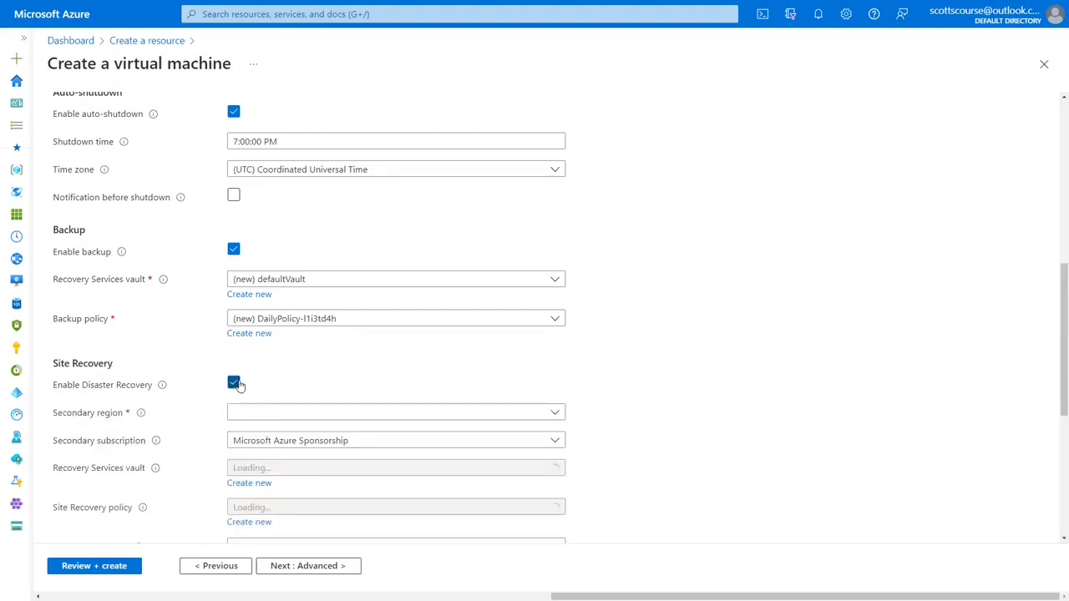
pyautogui.click(294, 412)
pyautogui.click(294, 412)
pyautogui.click(288, 413)
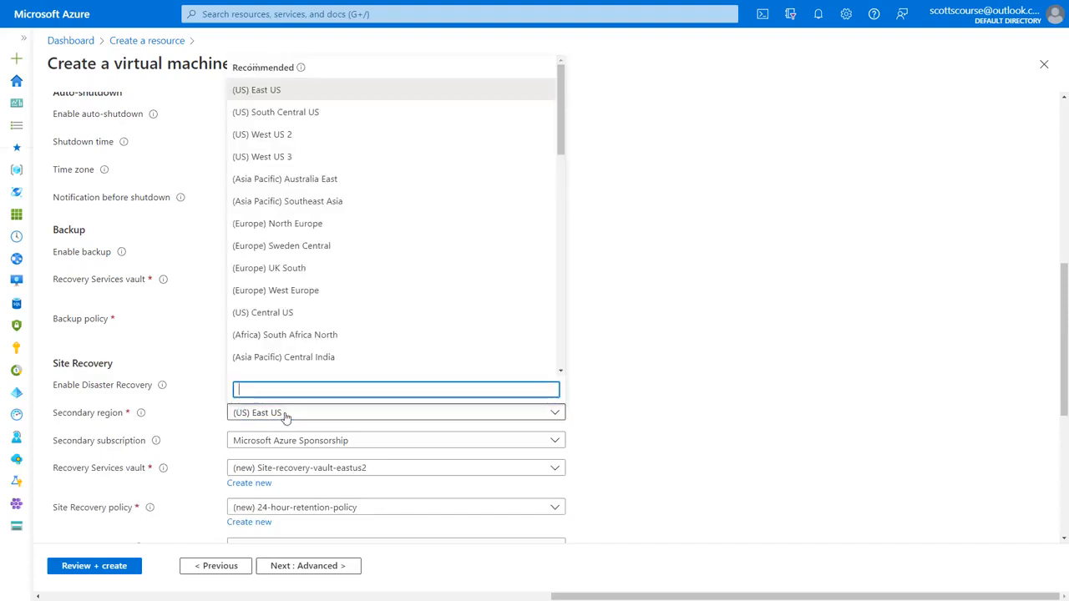
pyautogui.click(301, 136)
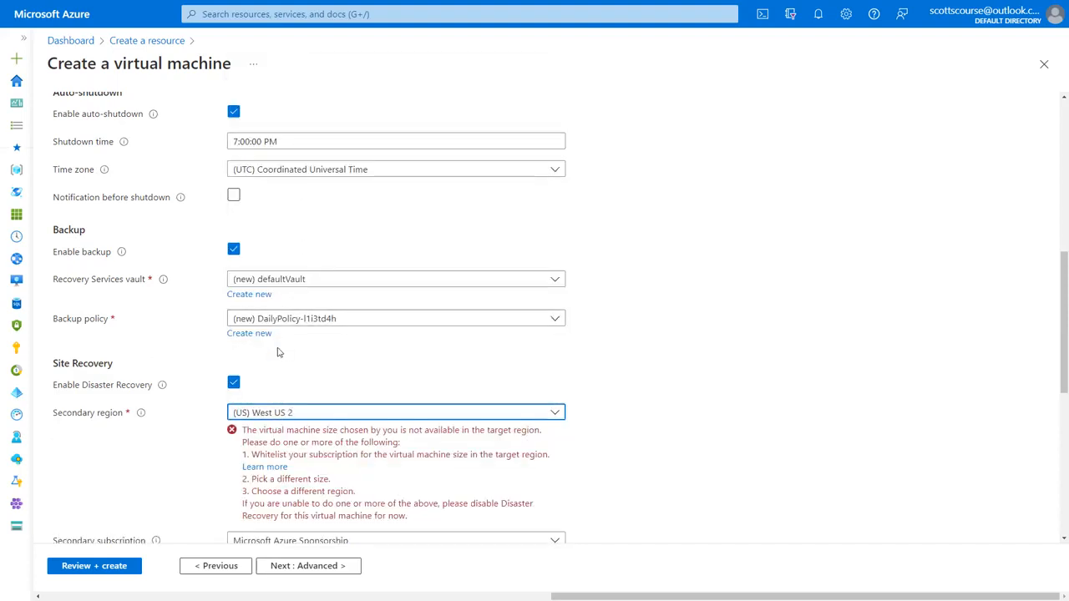
pyautogui.click(292, 412)
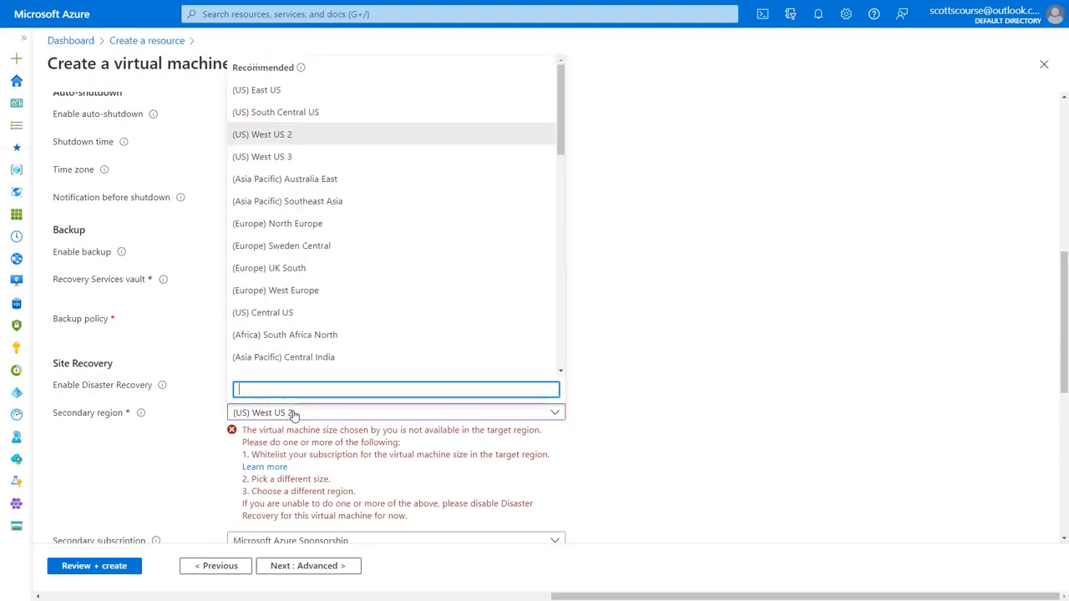
pyautogui.click(305, 92)
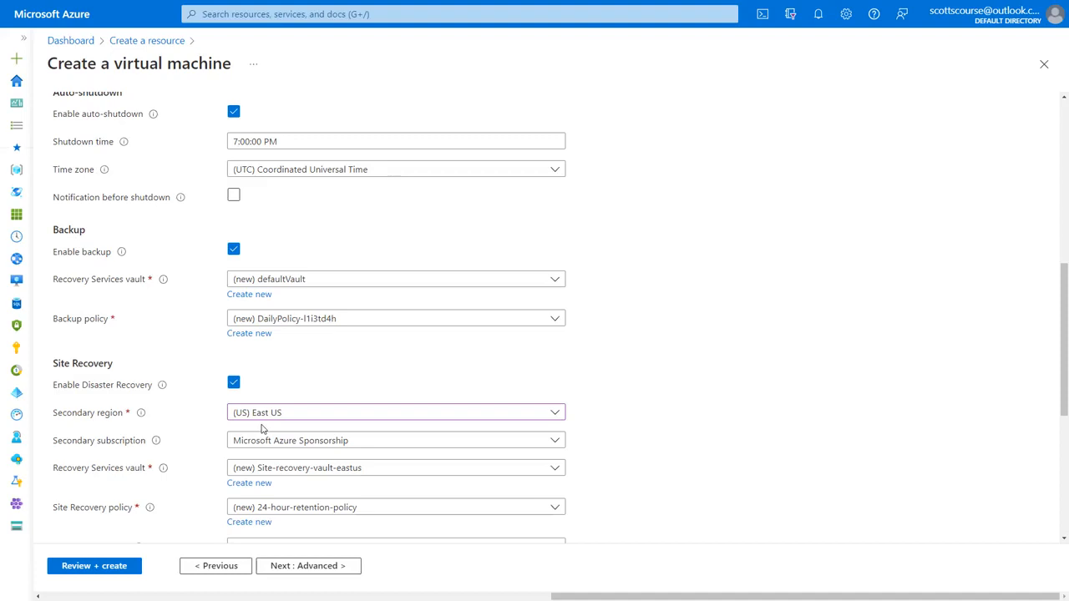
pyautogui.click(234, 383)
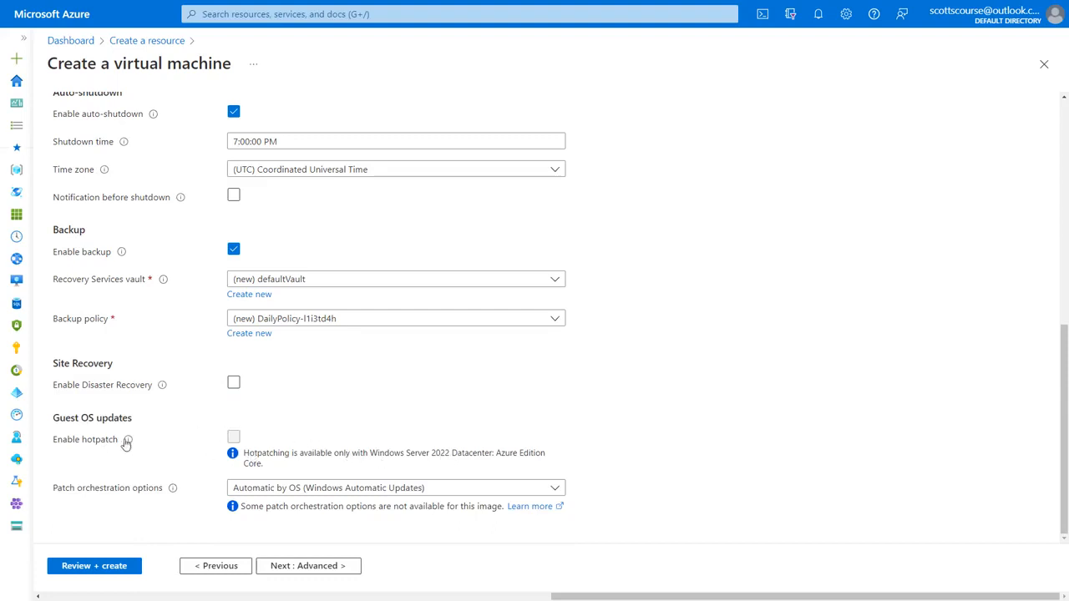
# Step: Go to the Advanced tab and look at the Host, Capacity reservations and Proximity placement sections
pyautogui.moveTo(127, 441)
pyautogui.click(299, 571)
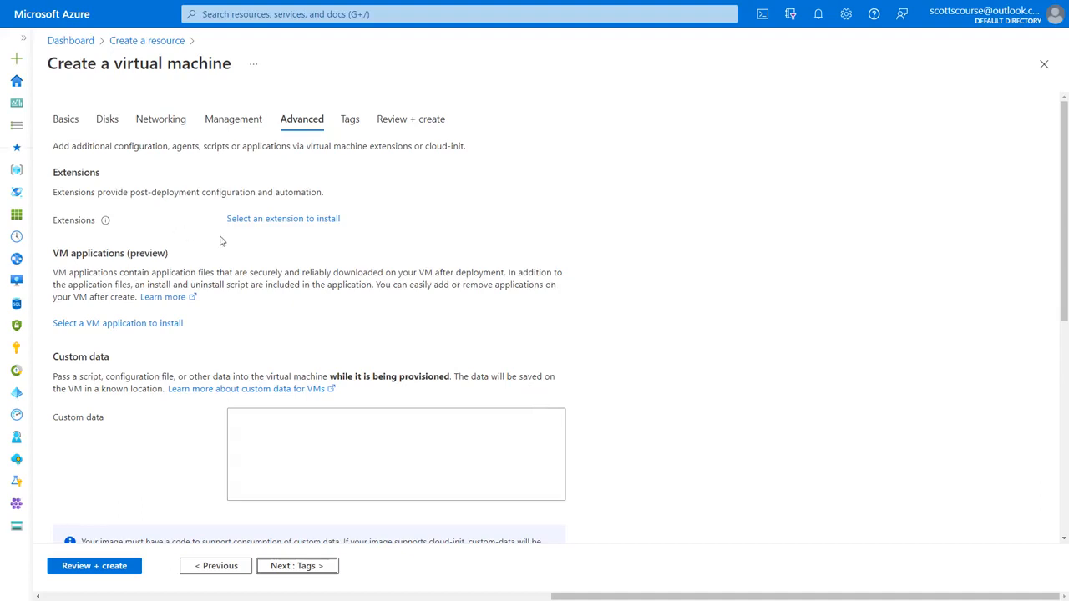
pyautogui.scroll(-2, 351, 280)
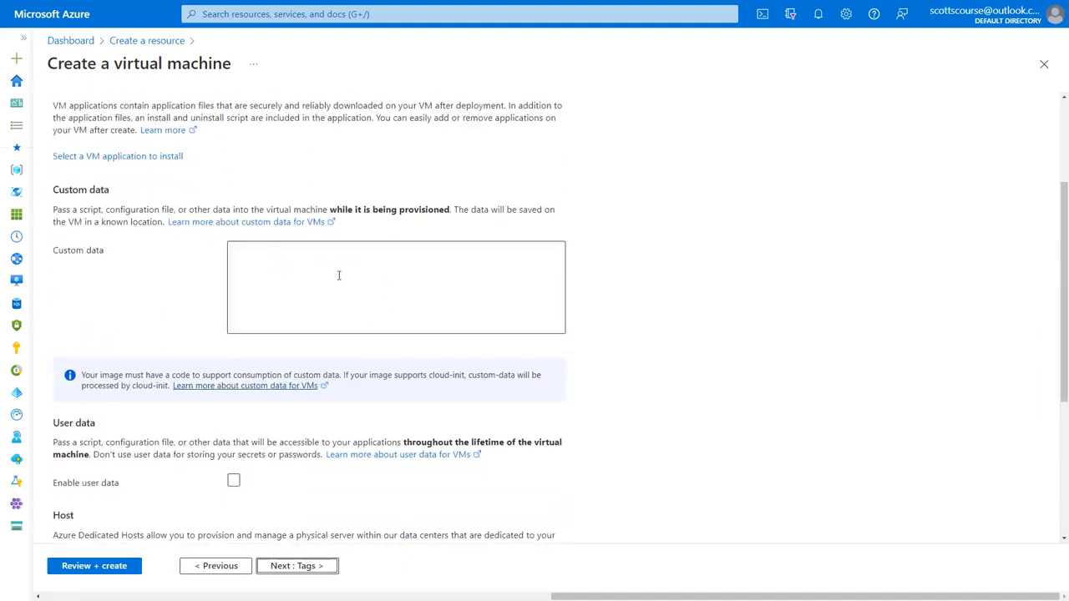
pyautogui.scroll(-3, 454, 279)
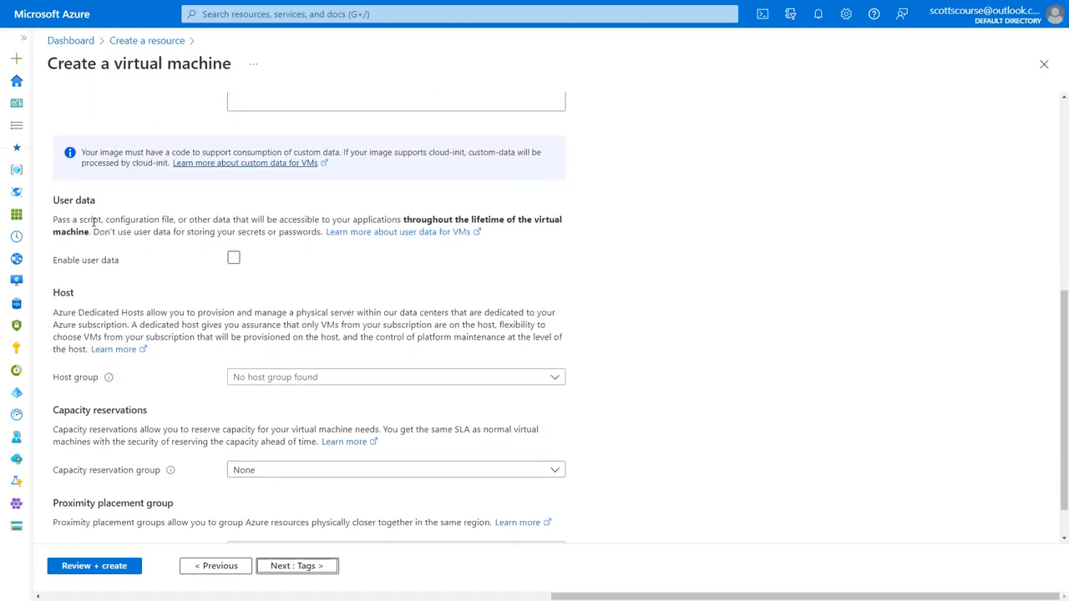
pyautogui.scroll(-1, 221, 259)
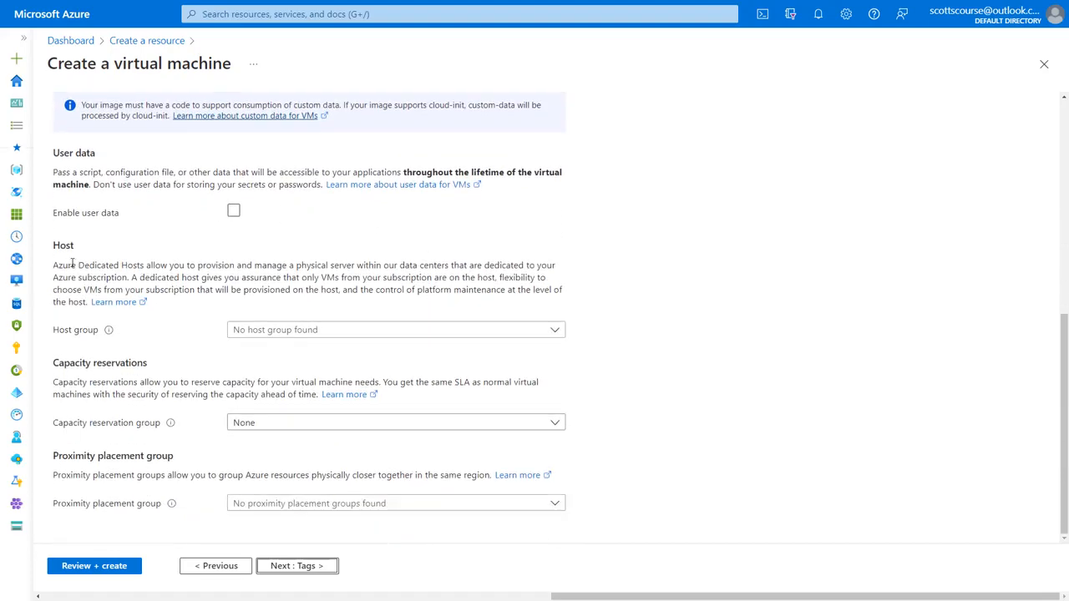
pyautogui.moveTo(53, 265); pyautogui.dragTo(144, 264)
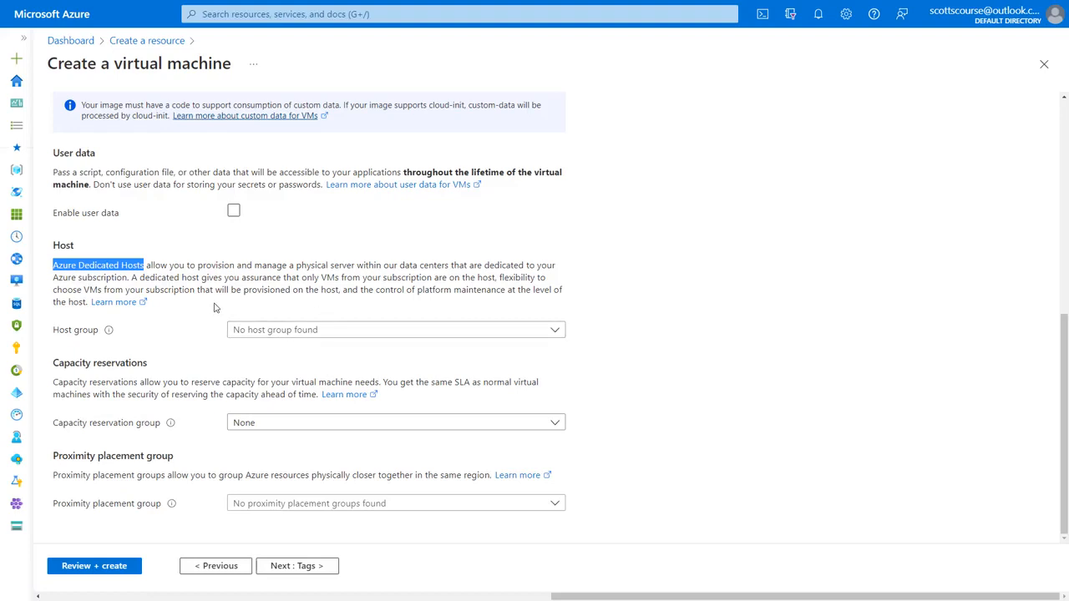
# Step: Leave the capacity reservation group set to None
pyautogui.click(188, 304)
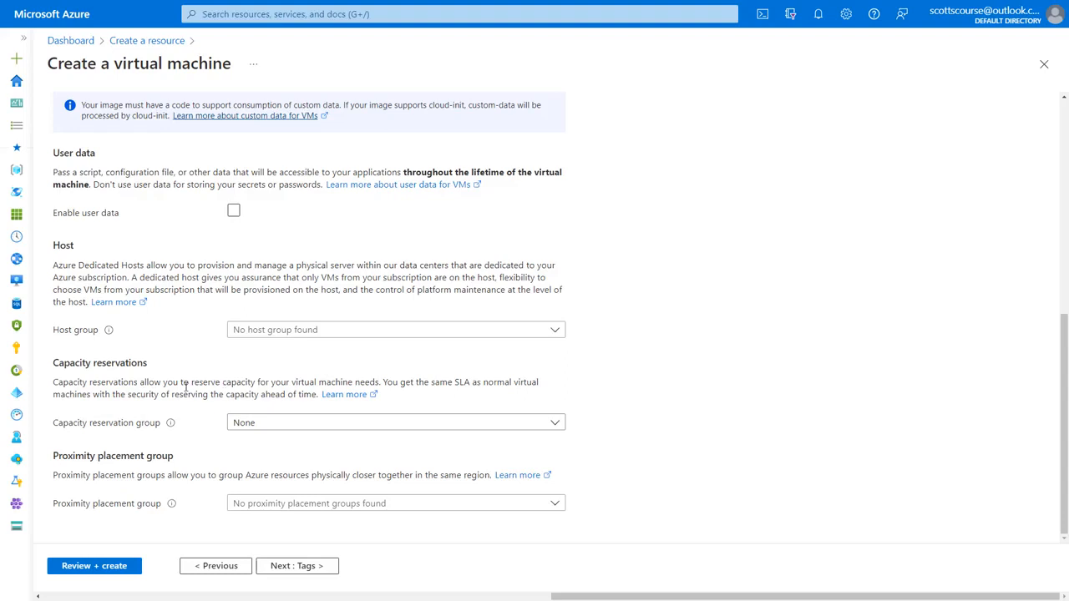
pyautogui.click(245, 427)
pyautogui.click(246, 426)
pyautogui.click(268, 386)
# Step: Review the Proximity placement group section, leaving it unset, and continue to Tags
pyautogui.moveTo(52, 456); pyautogui.dragTo(146, 456)
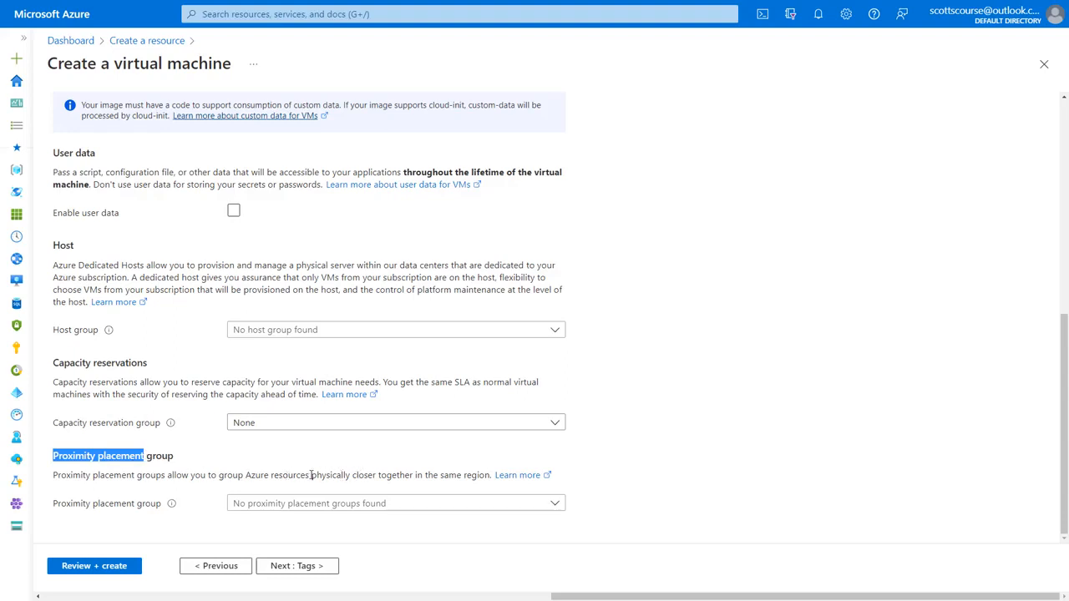
pyautogui.moveTo(311, 475); pyautogui.dragTo(413, 474)
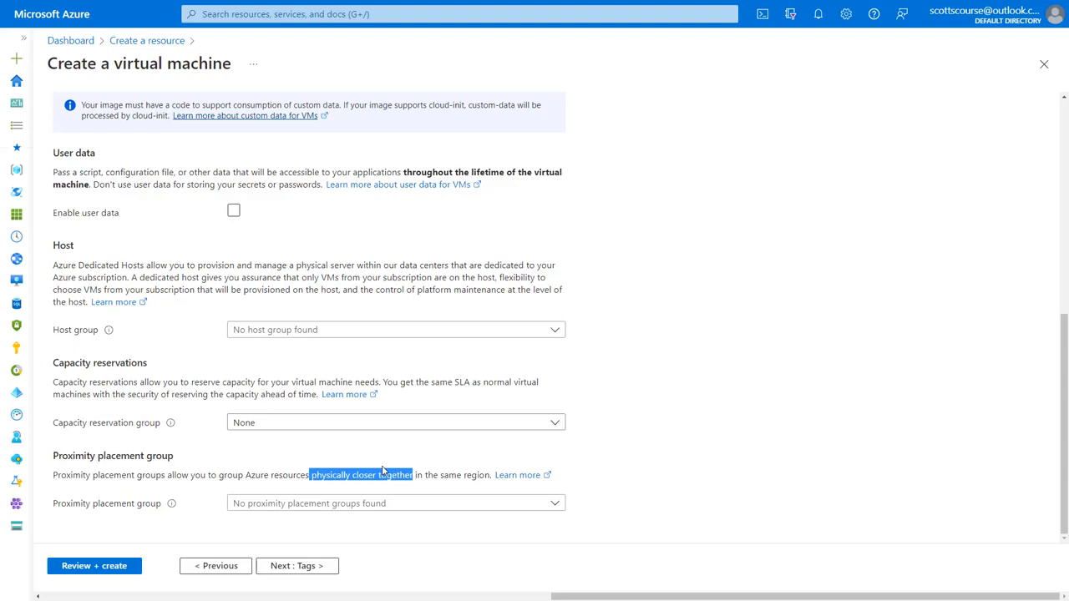
pyautogui.click(337, 469)
pyautogui.click(296, 565)
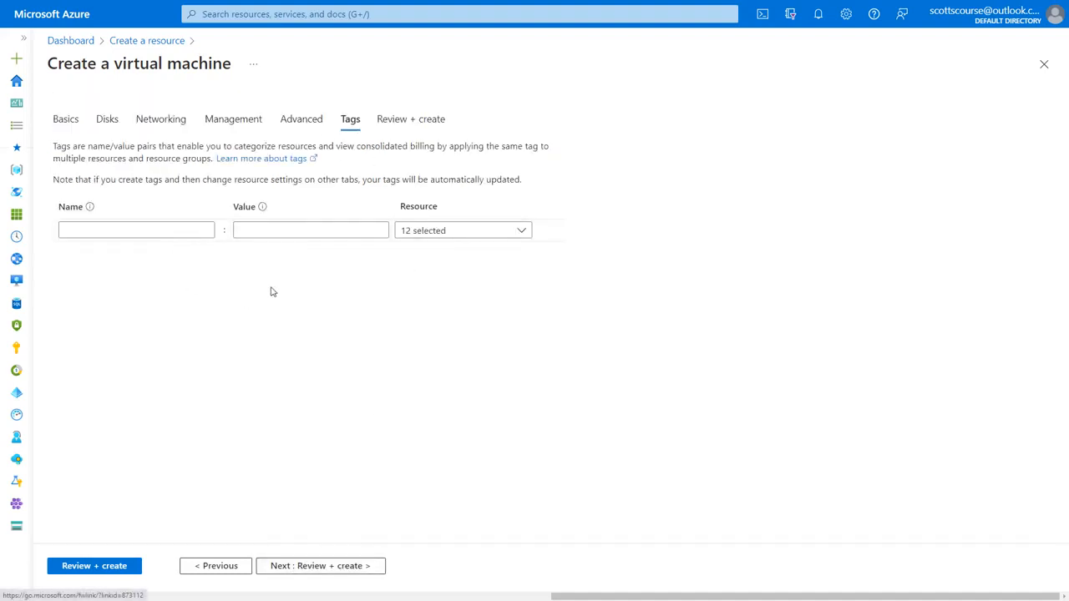
# Step: Add a billingcode tag with value a101-9009
pyautogui.click(138, 231)
pyautogui.click(100, 250)
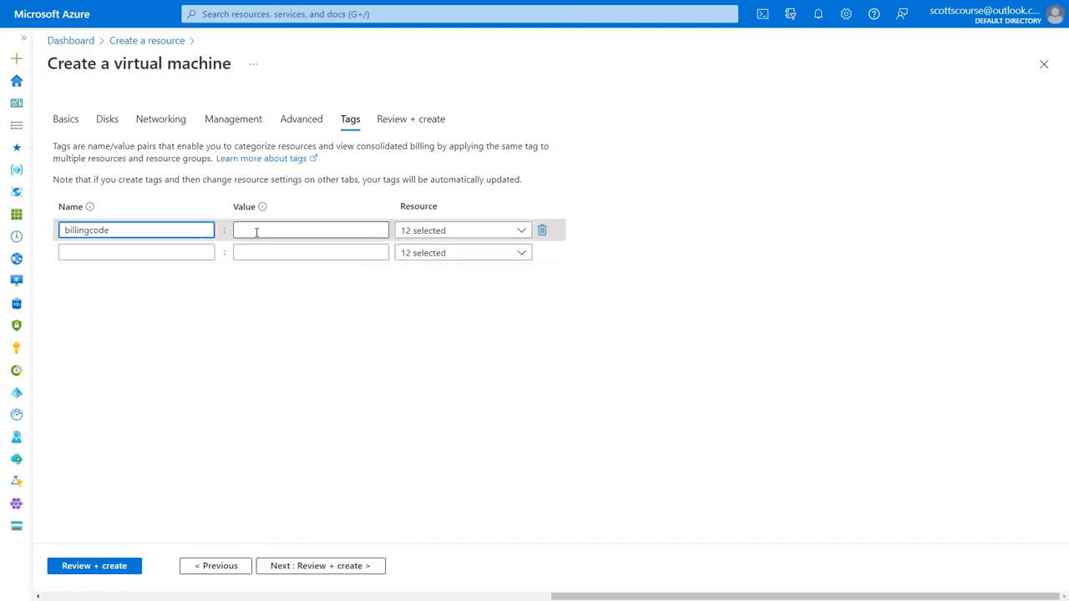
pyautogui.click(257, 230)
pyautogui.click(262, 250)
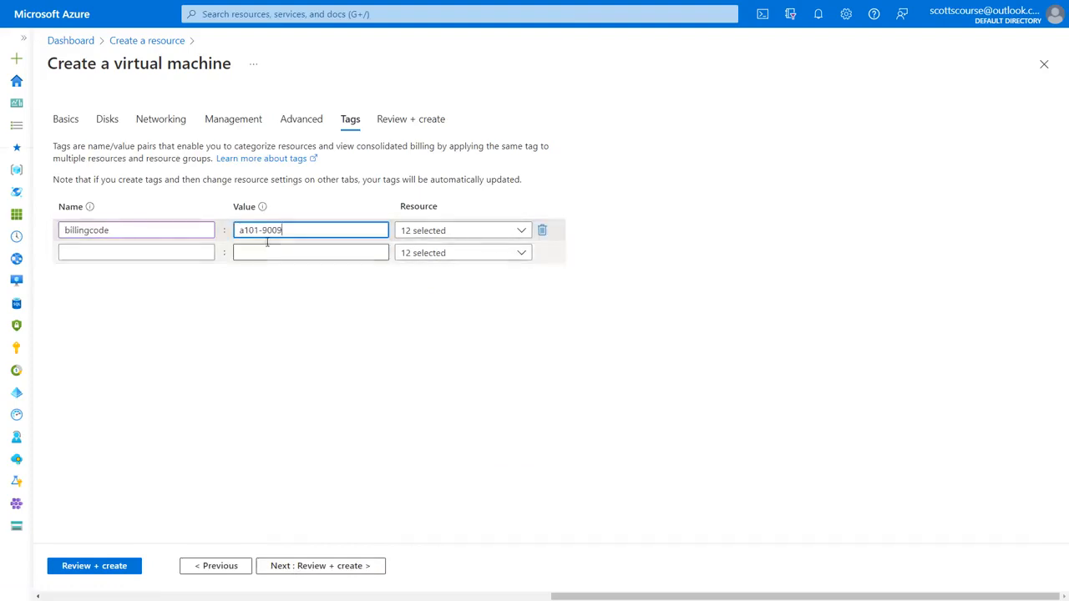
# Step: Add a CreatedBy tag holding the creator's name
pyautogui.click(142, 252)
pyautogui.click(95, 317)
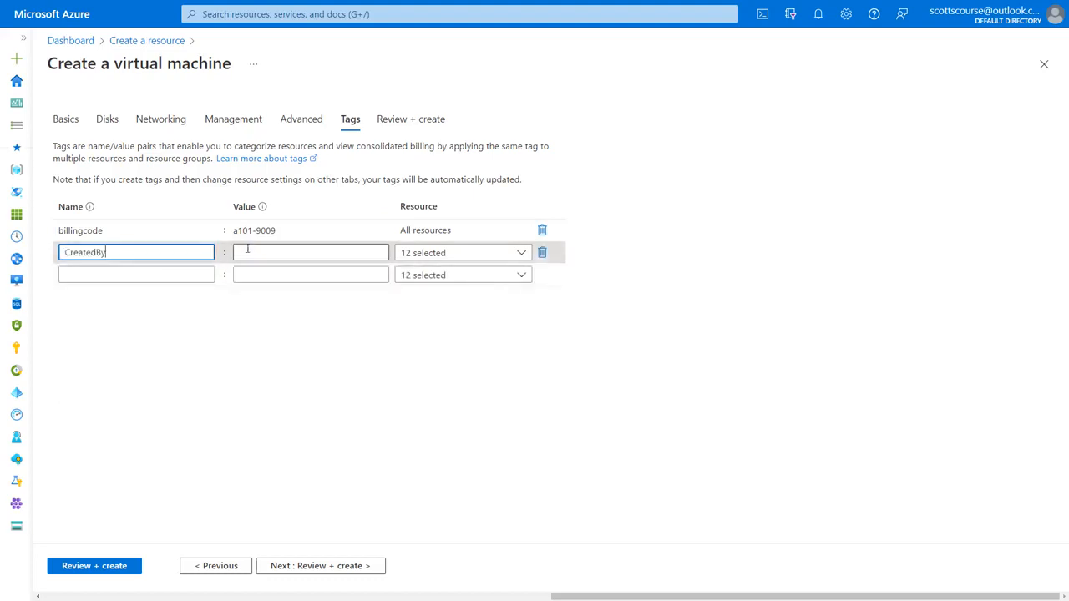
pyautogui.click(256, 249)
pyautogui.click(261, 272)
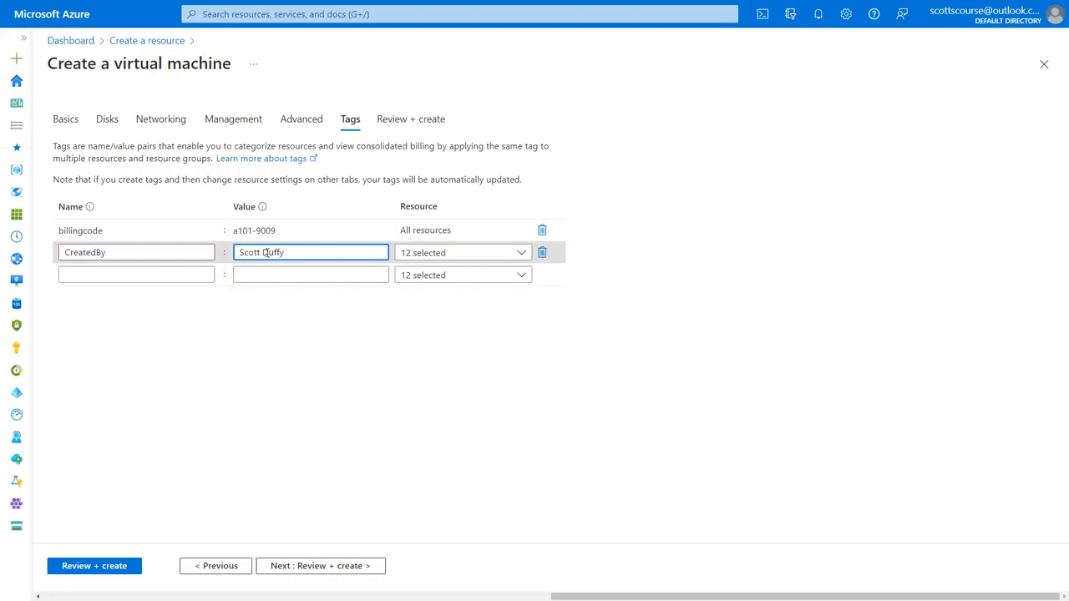
pyautogui.click(175, 170)
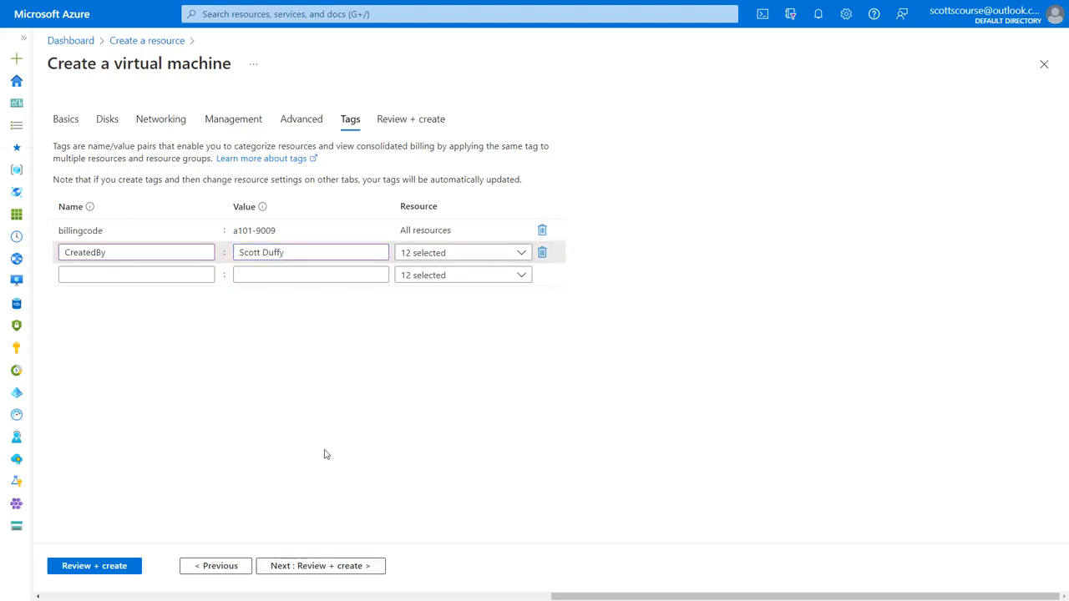
# Step: Check the validated newvm summary, including the East US 2 region, and create the VM
pyautogui.click(320, 573)
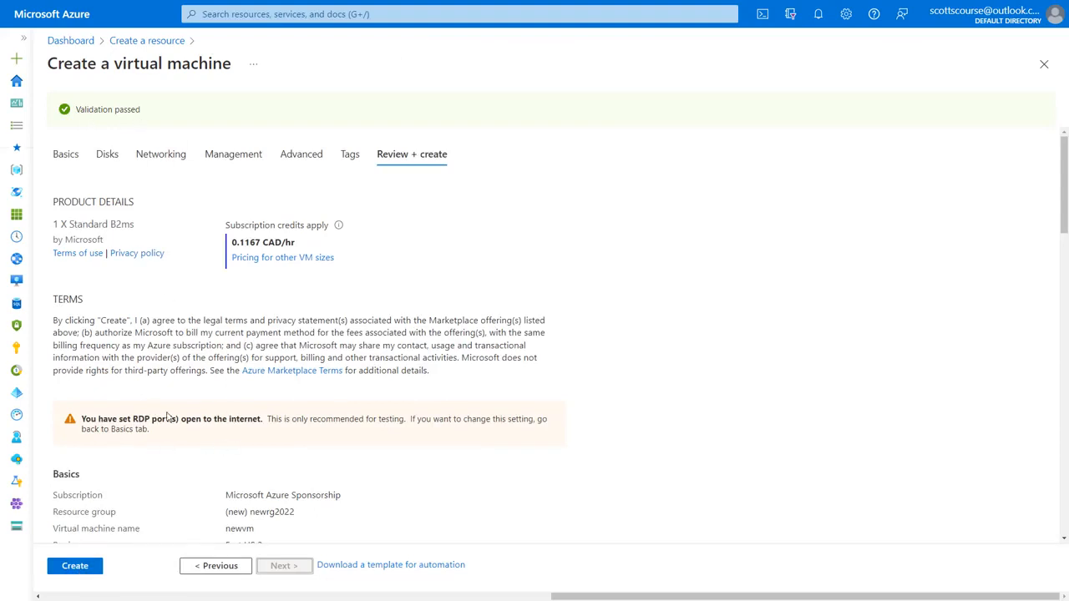
pyautogui.click(75, 571)
pyautogui.scroll(-2, 161, 476)
pyautogui.moveTo(227, 435); pyautogui.dragTo(264, 435)
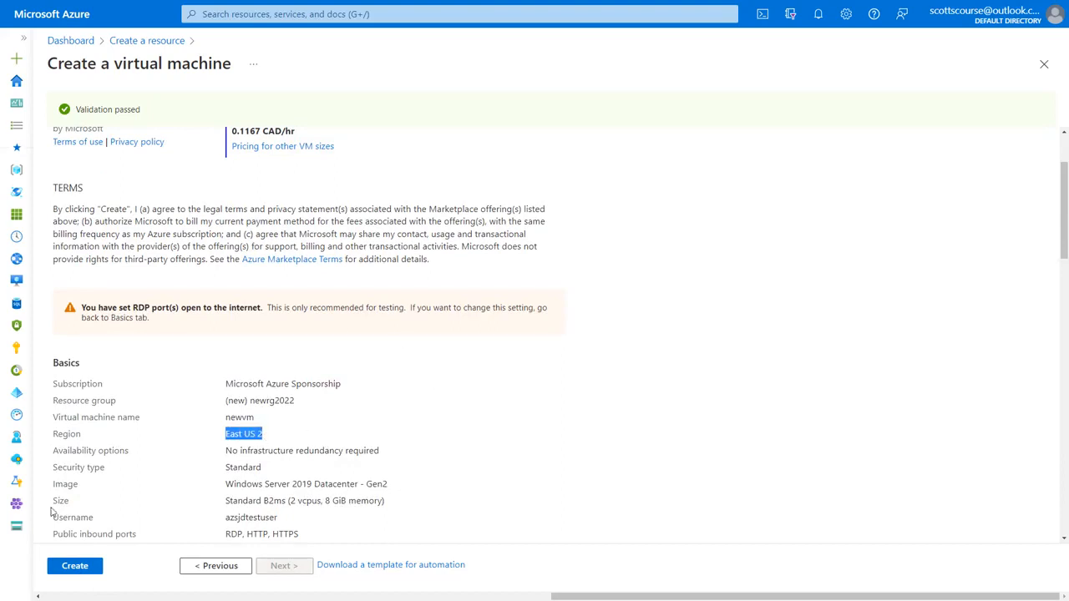
pyautogui.click(75, 574)
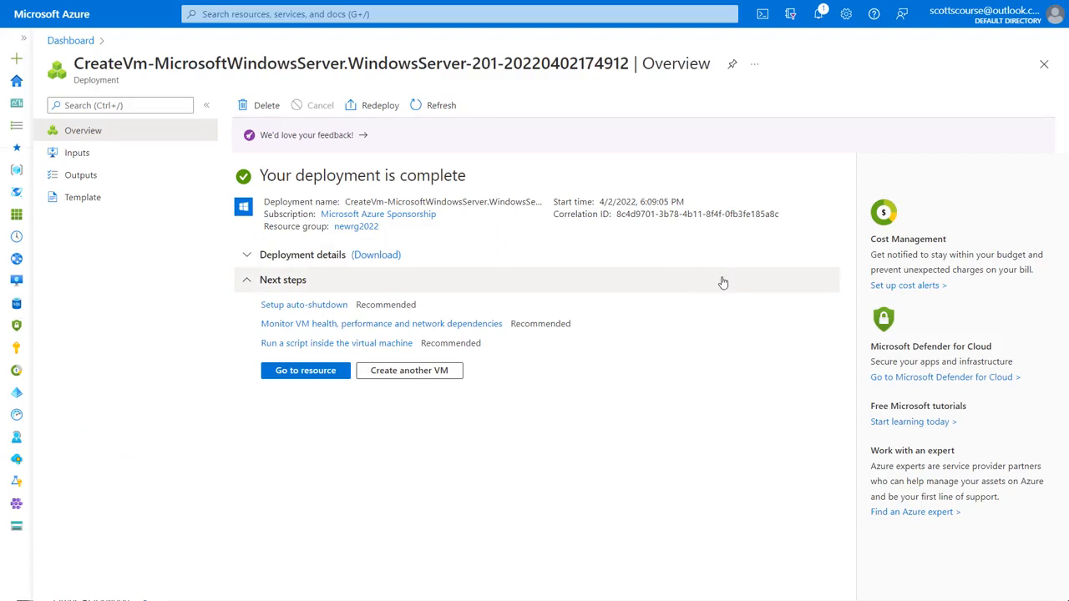
pyautogui.click(249, 256)
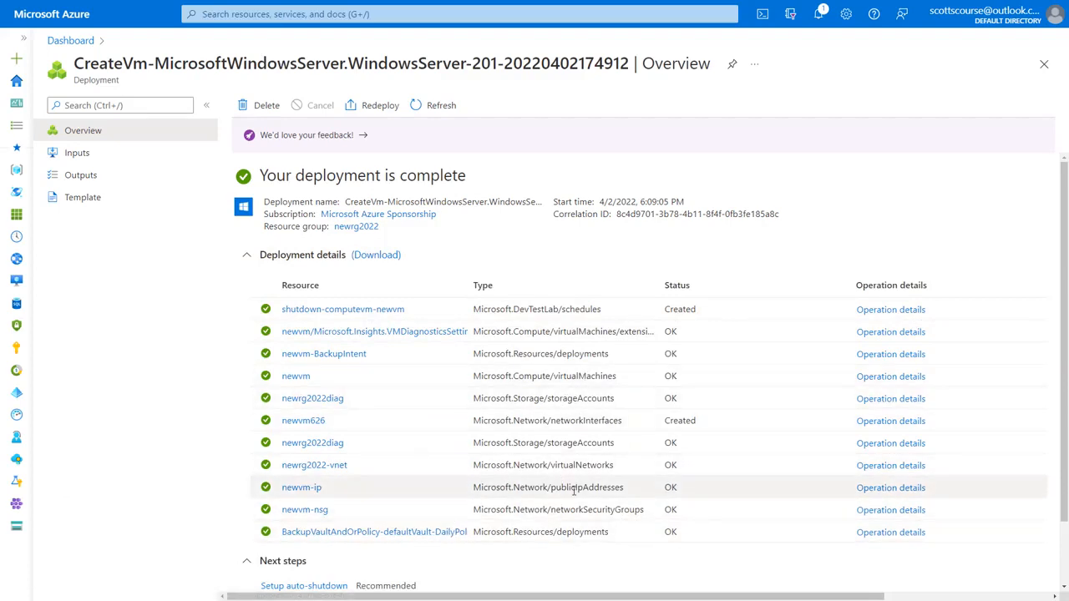
pyautogui.doubleClick(587, 378)
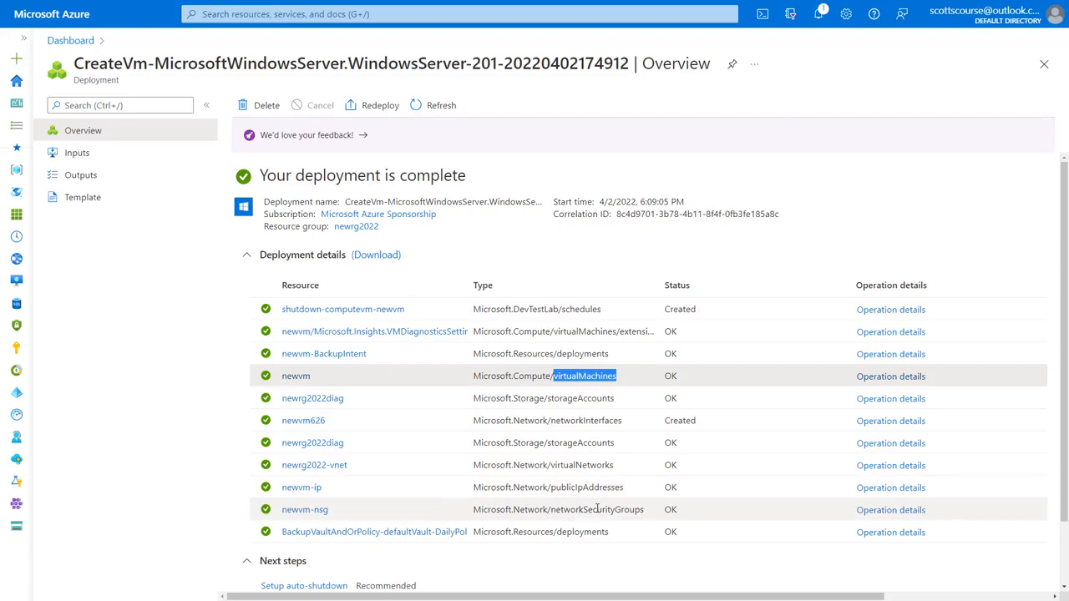
pyautogui.click(885, 377)
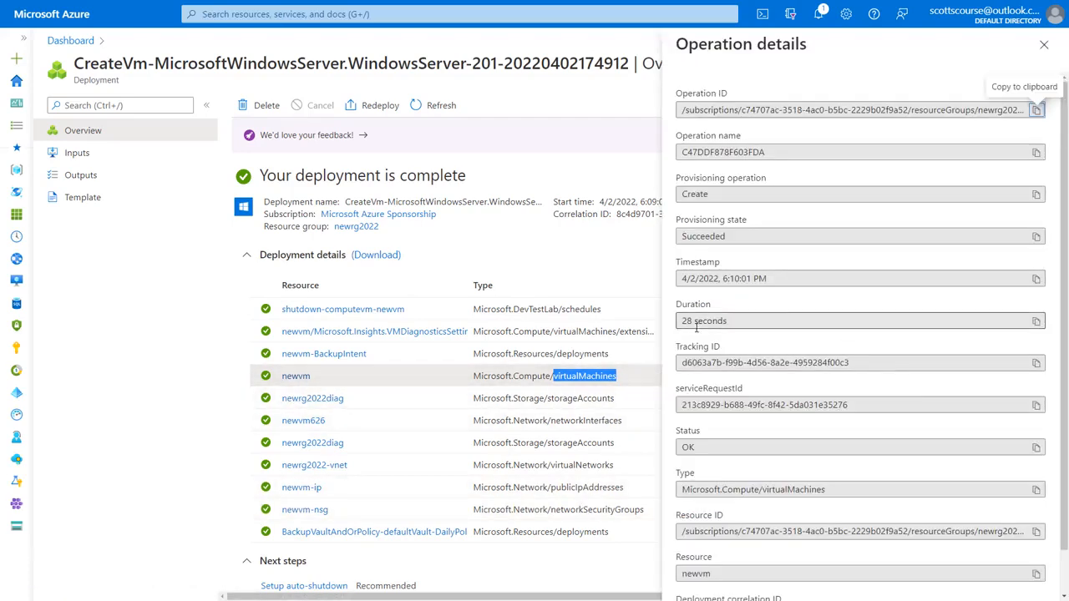
pyautogui.moveTo(685, 323); pyautogui.dragTo(729, 322)
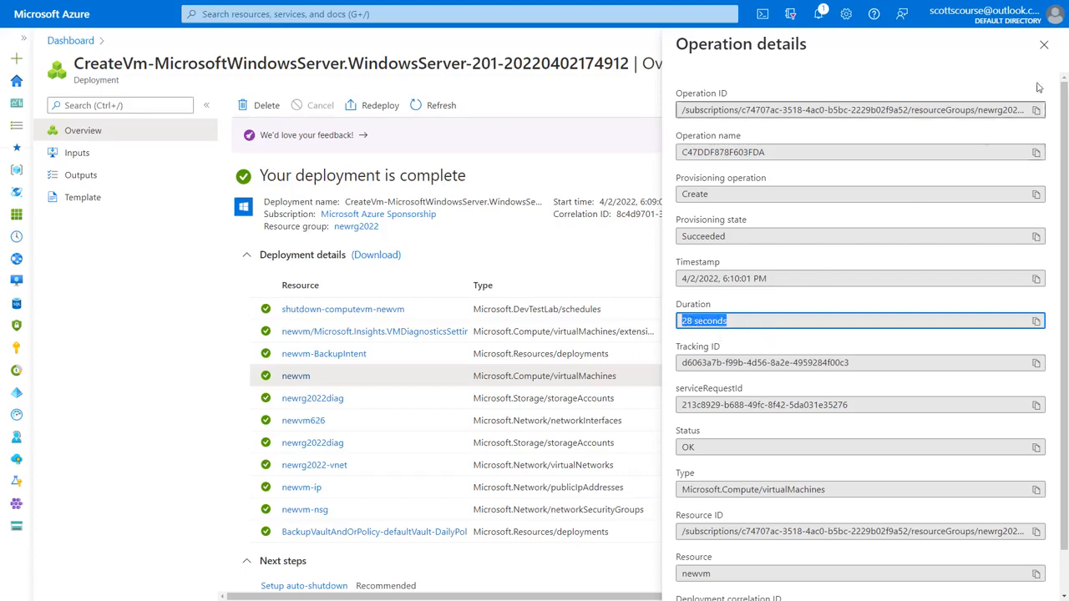
pyautogui.click(1042, 43)
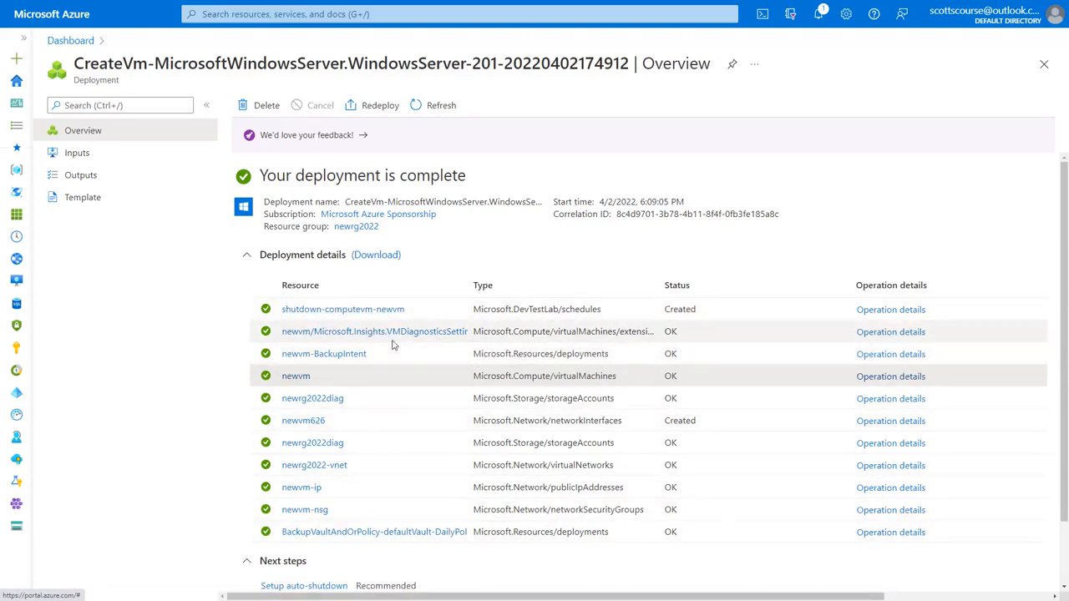
pyautogui.click(249, 256)
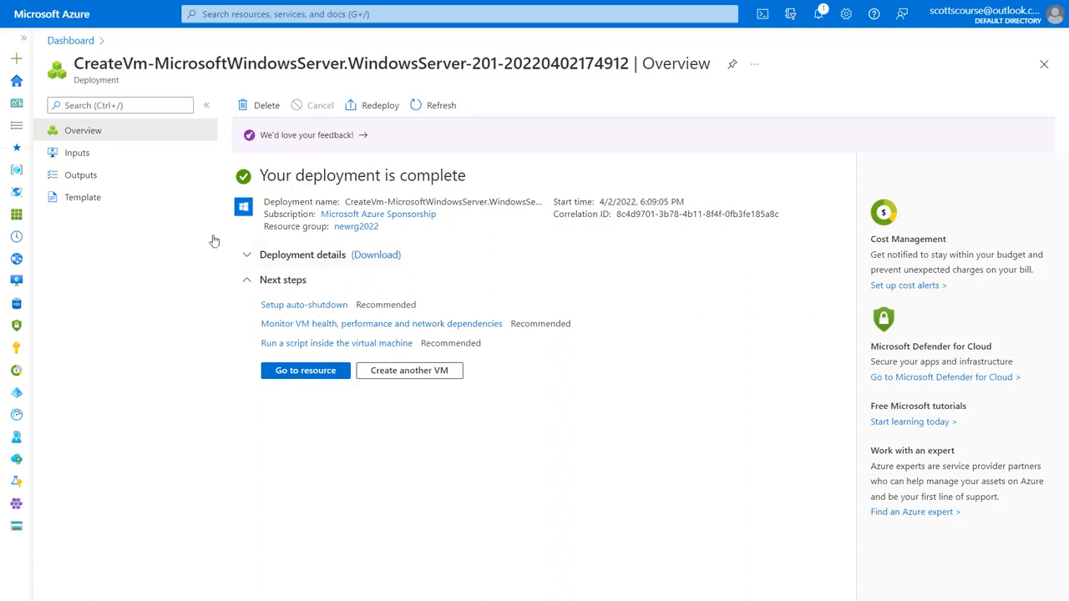
# Step: Go from the Azure home page to the Virtual machines list and refresh it
pyautogui.click(13, 88)
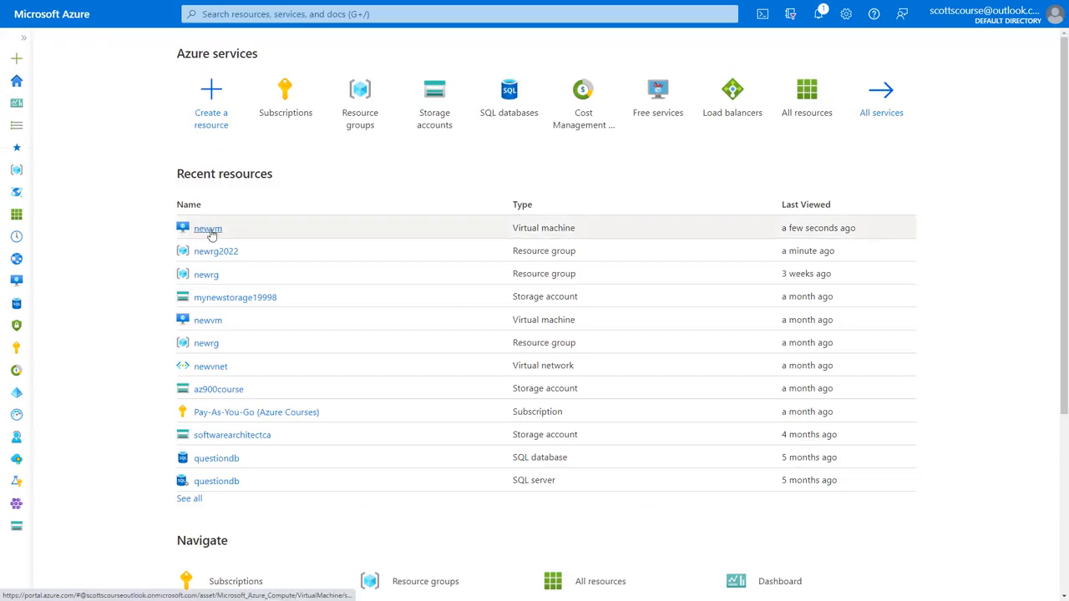
pyautogui.moveTo(211, 234)
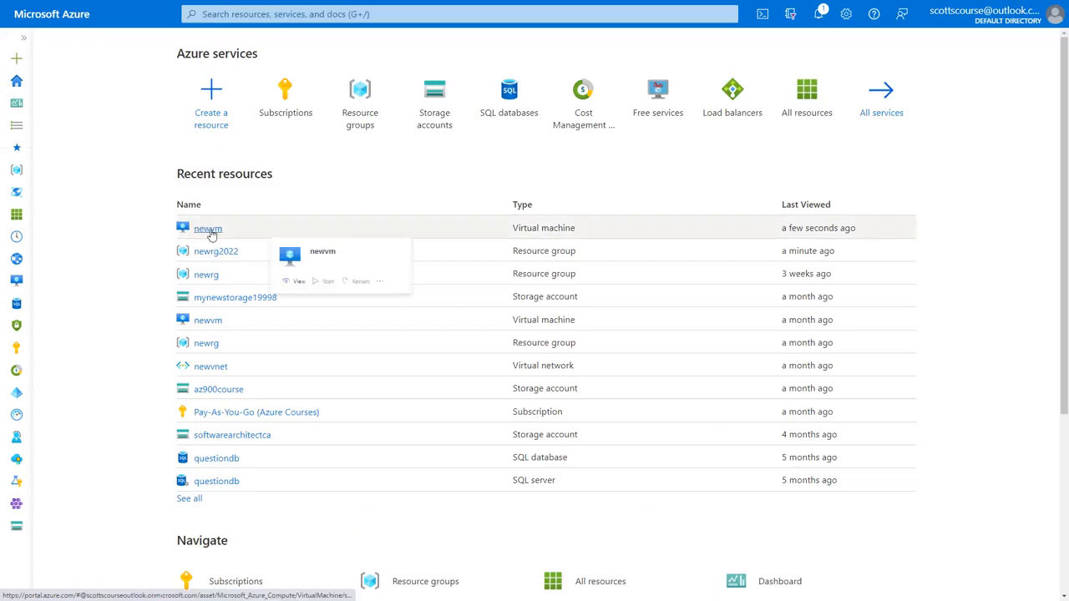
pyautogui.click(17, 284)
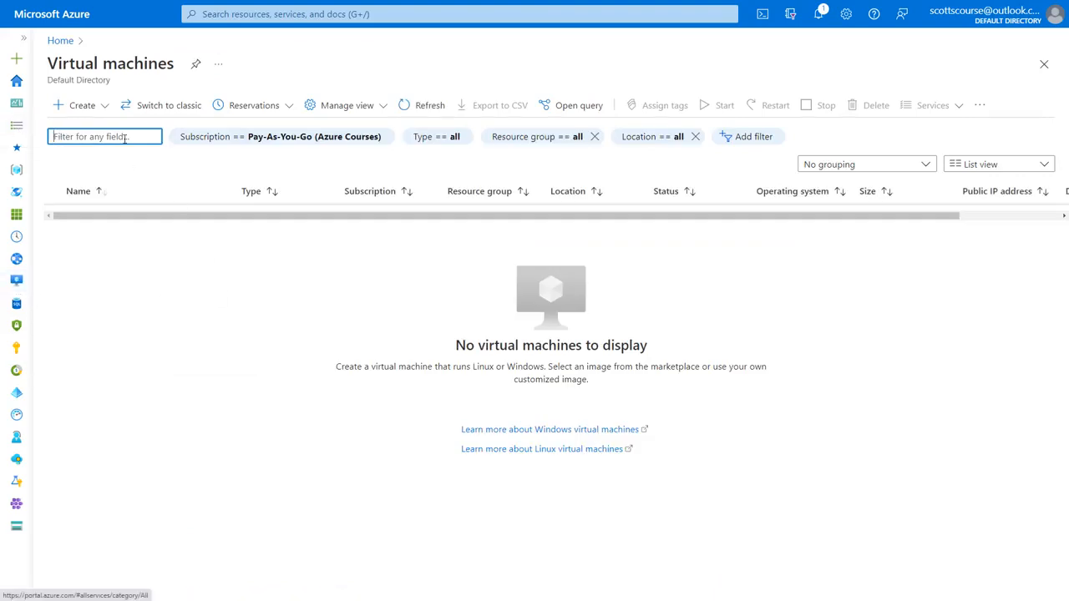
pyautogui.click(425, 109)
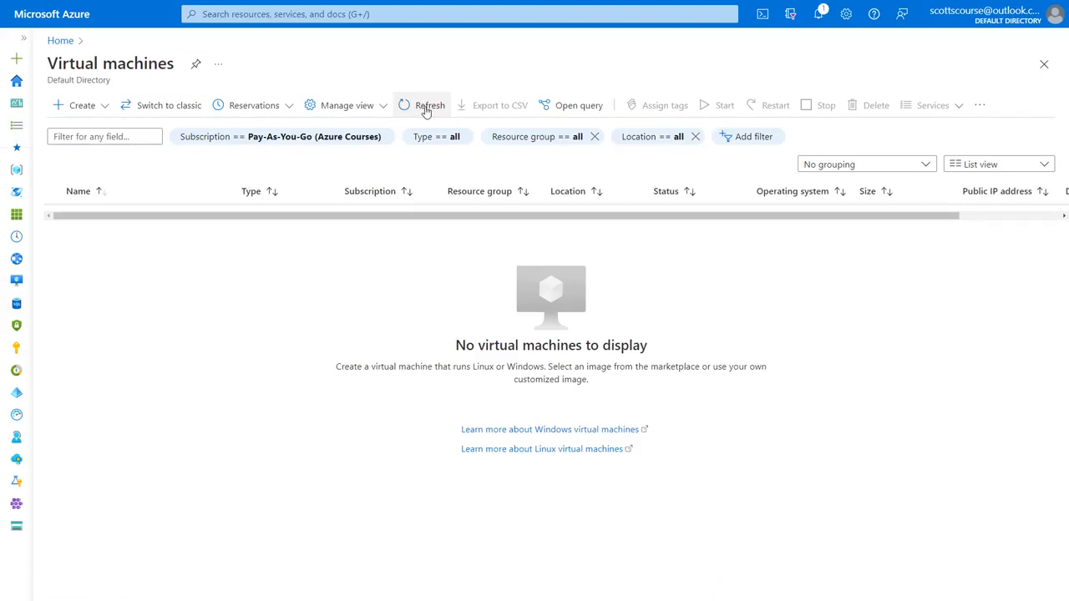
# Step: Filter to the Microsoft Azure Sponsorship subscription only and open newvm in newrg2022
pyautogui.click(291, 140)
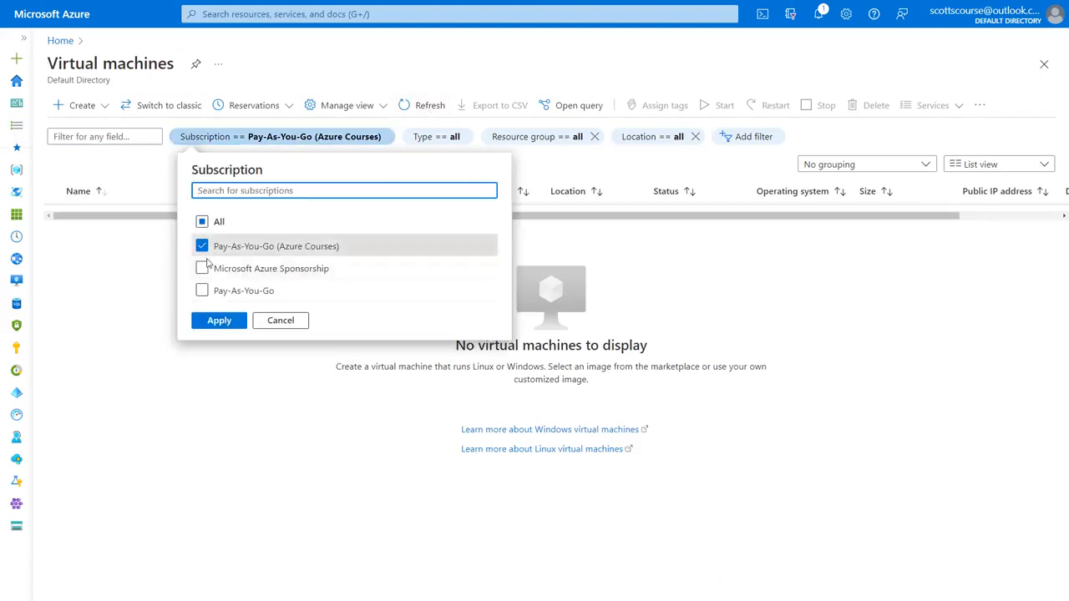
pyautogui.click(201, 268)
pyautogui.click(202, 245)
pyautogui.click(219, 320)
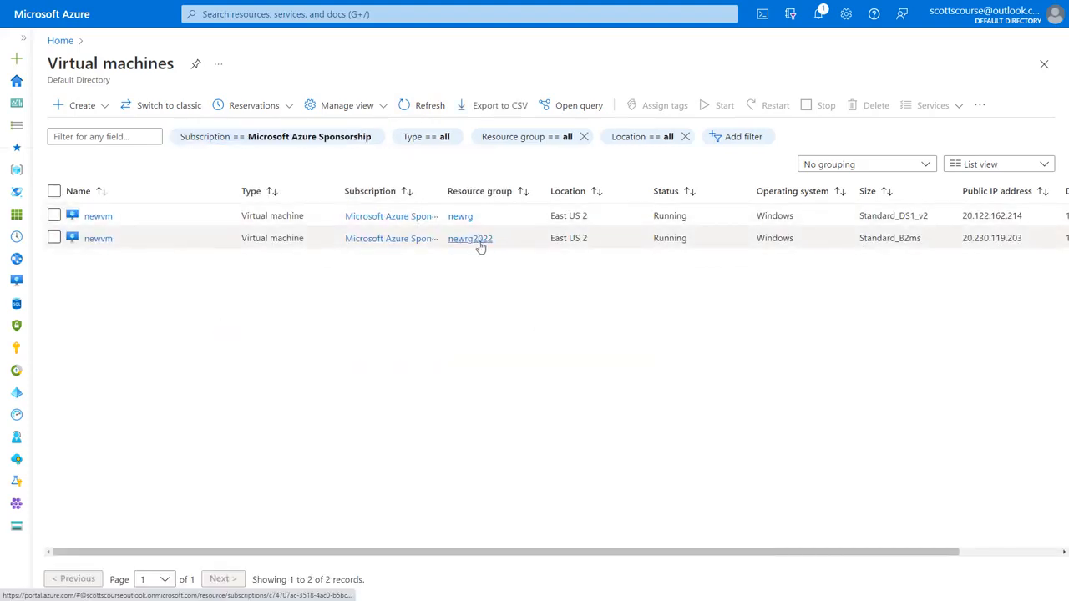
pyautogui.click(97, 239)
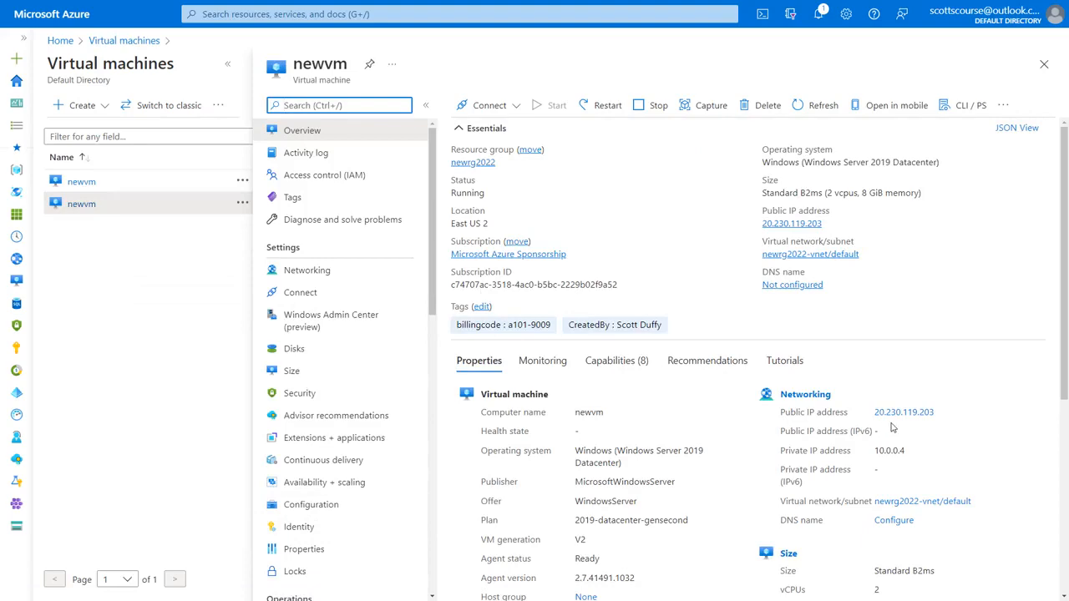
# Step: Scroll the newvm Overview, then review the CPU and network charts on the Monitoring tab
pyautogui.scroll(-4, 729, 423)
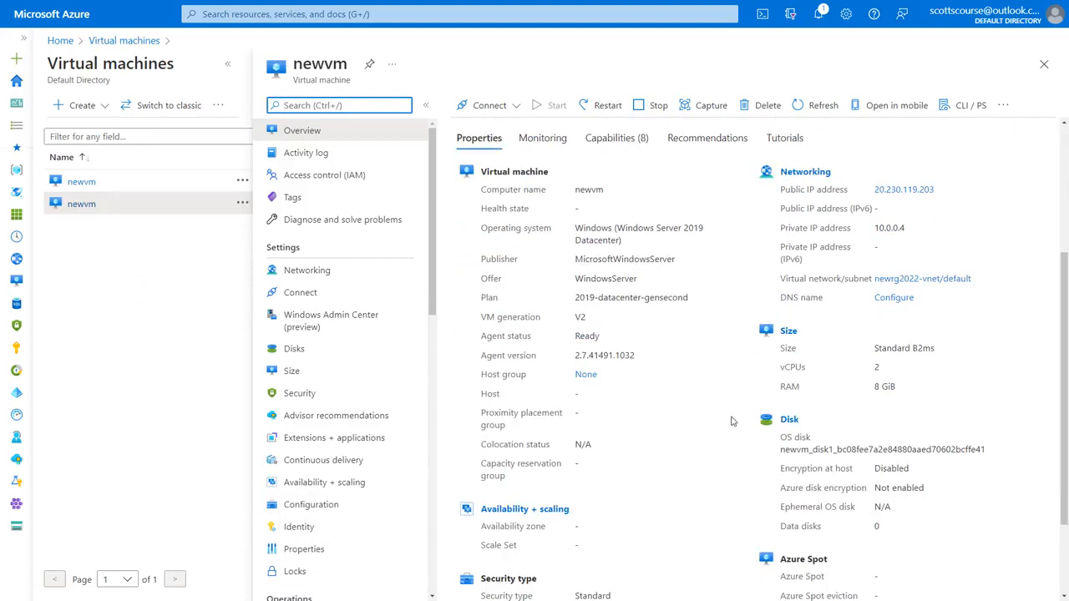
pyautogui.scroll(3, 729, 420)
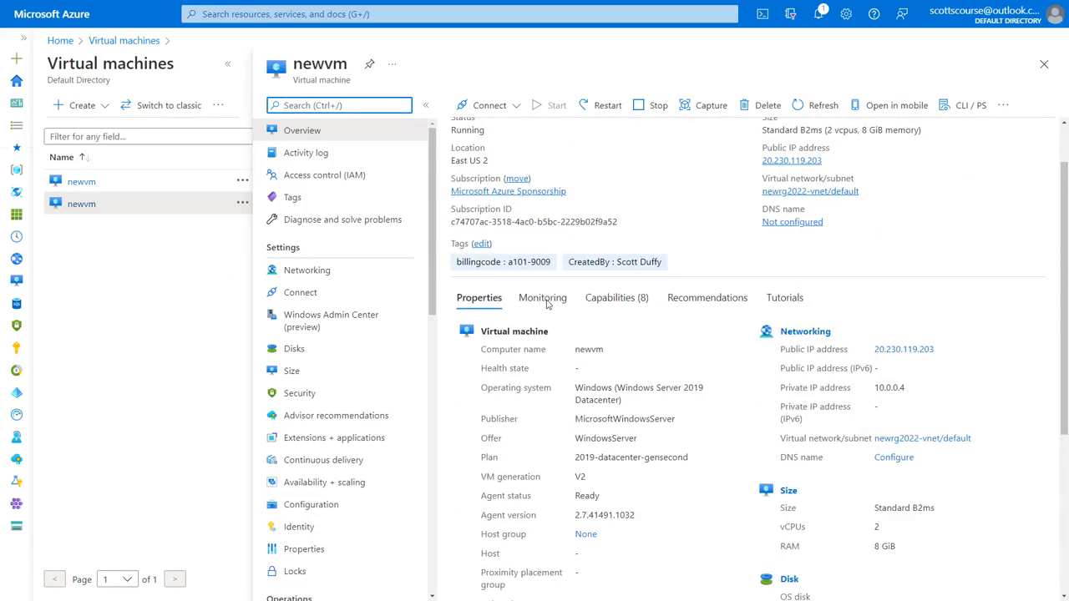
pyautogui.click(543, 299)
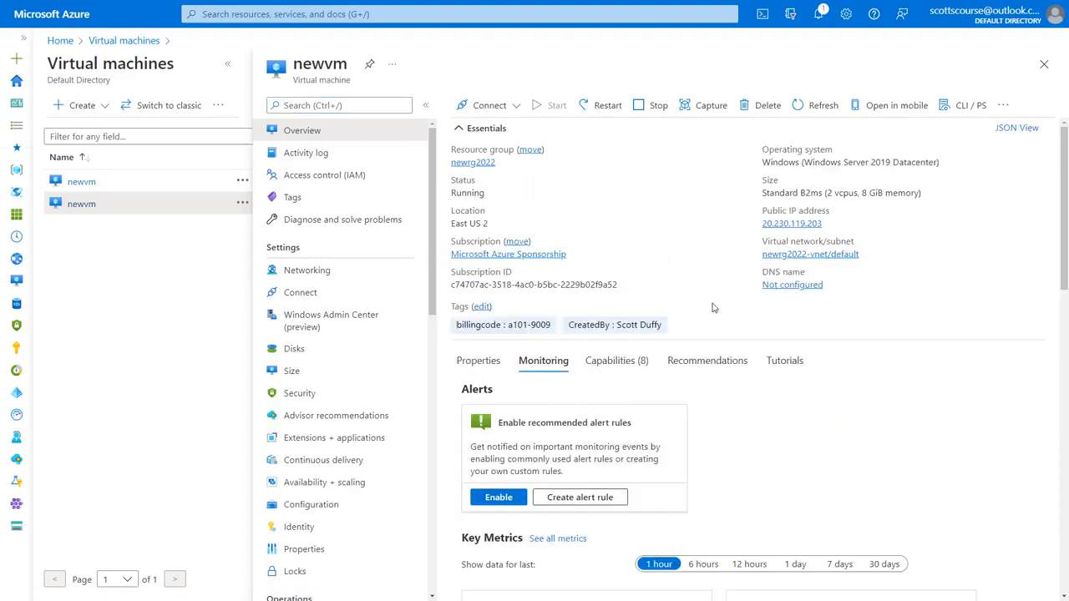
pyautogui.scroll(-2, 795, 270)
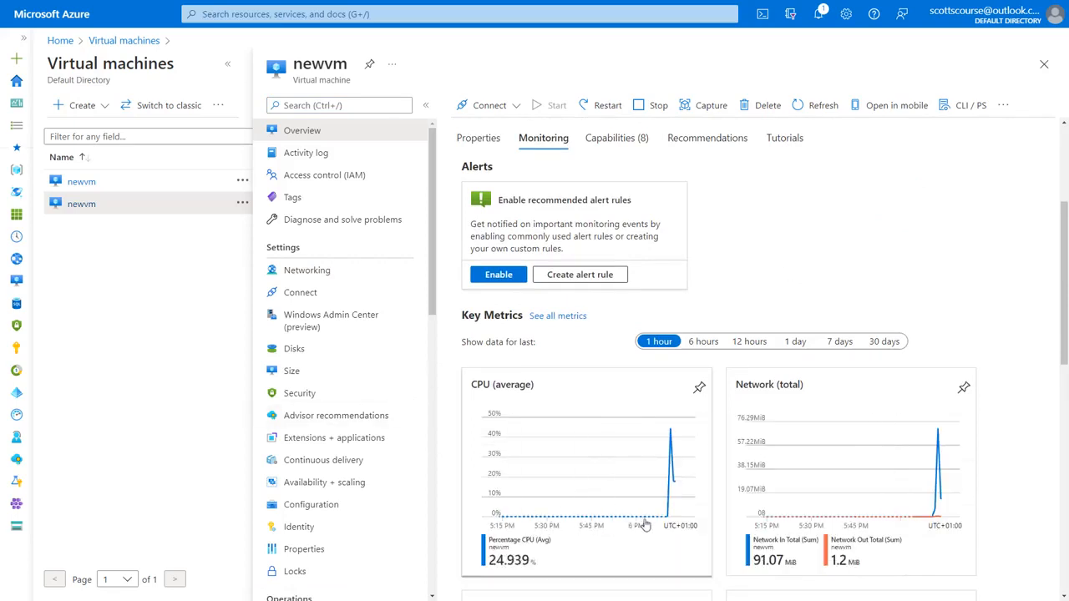
pyautogui.moveTo(674, 437)
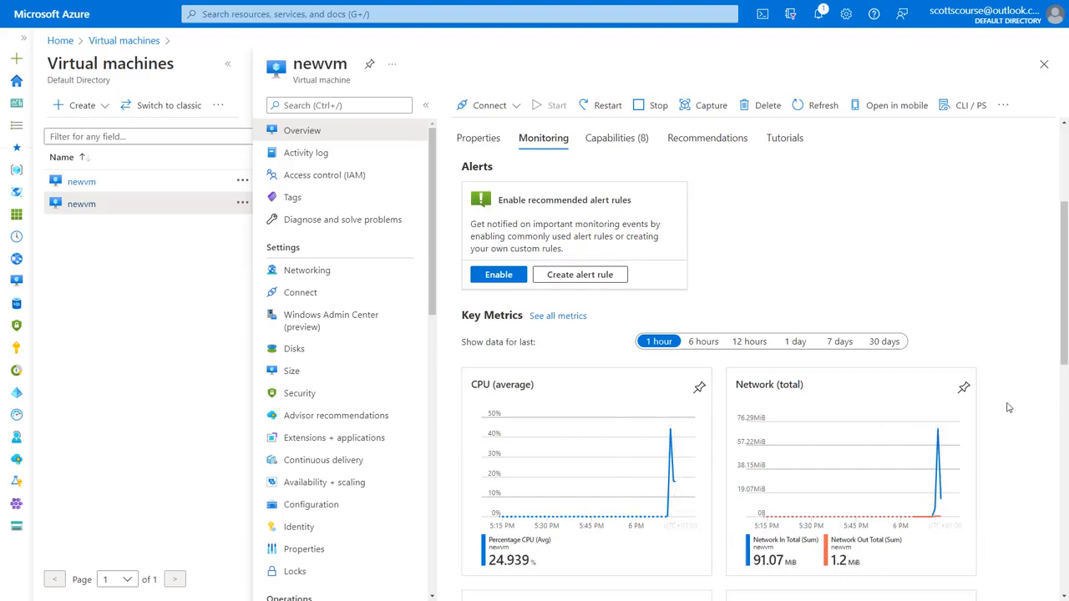
pyautogui.scroll(-3, 1010, 404)
pyautogui.scroll(1, 1010, 404)
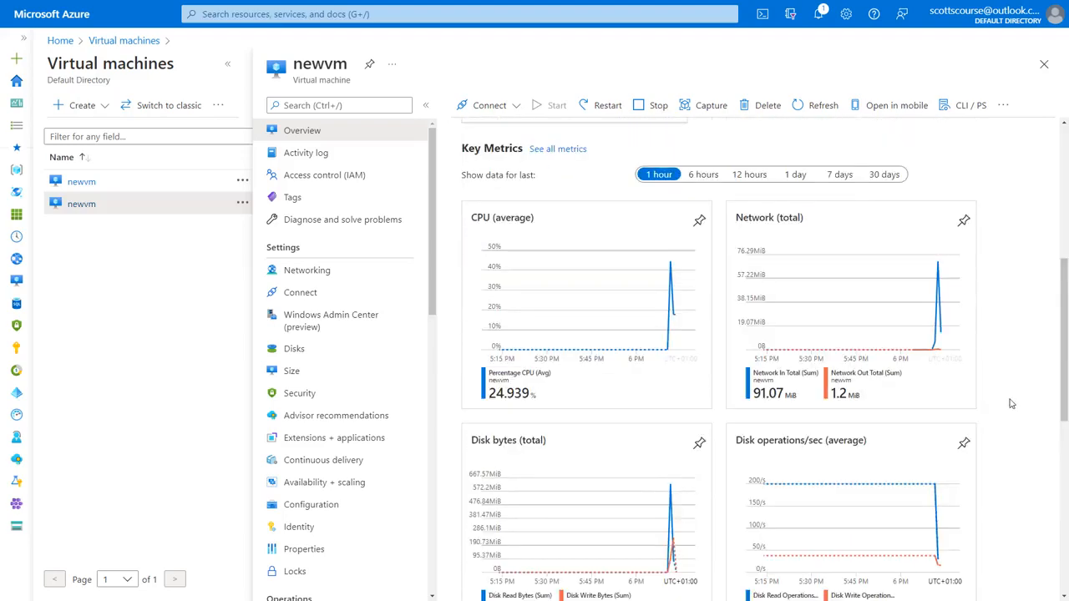
pyautogui.scroll(5, 1018, 300)
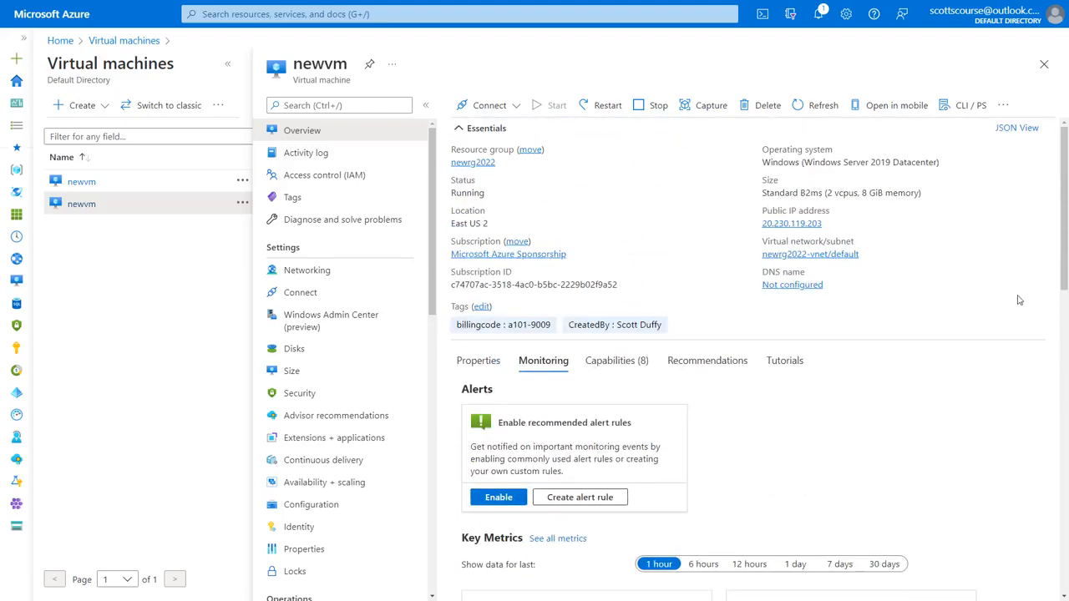
# Step: Download the RDP file for 20.230.119.203 port 3389 and open newvm (1).rdp
pyautogui.click(517, 107)
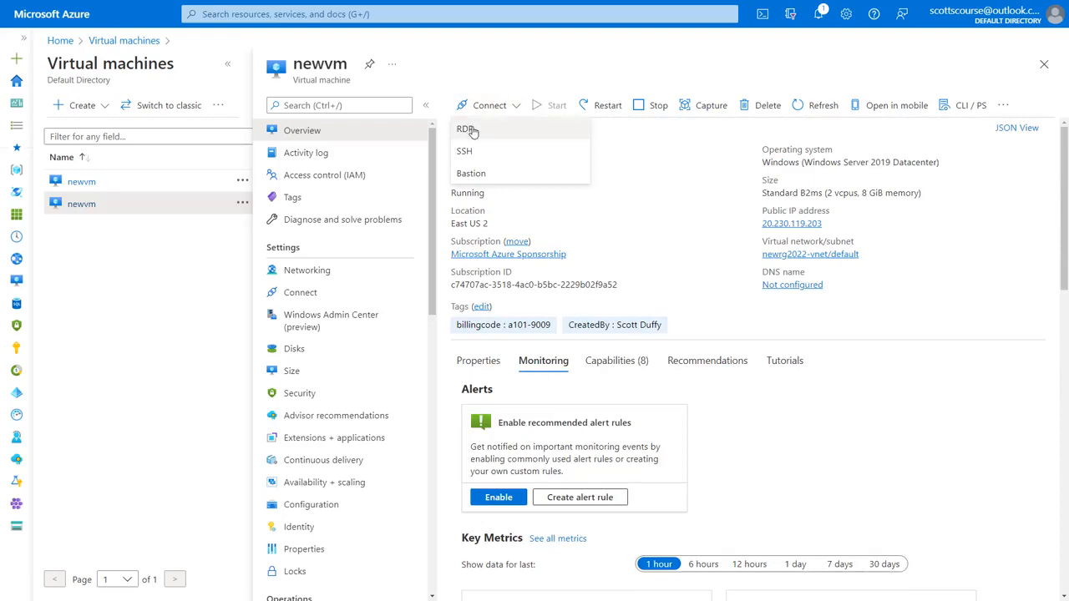
pyautogui.click(517, 107)
pyautogui.click(517, 107)
pyautogui.click(475, 132)
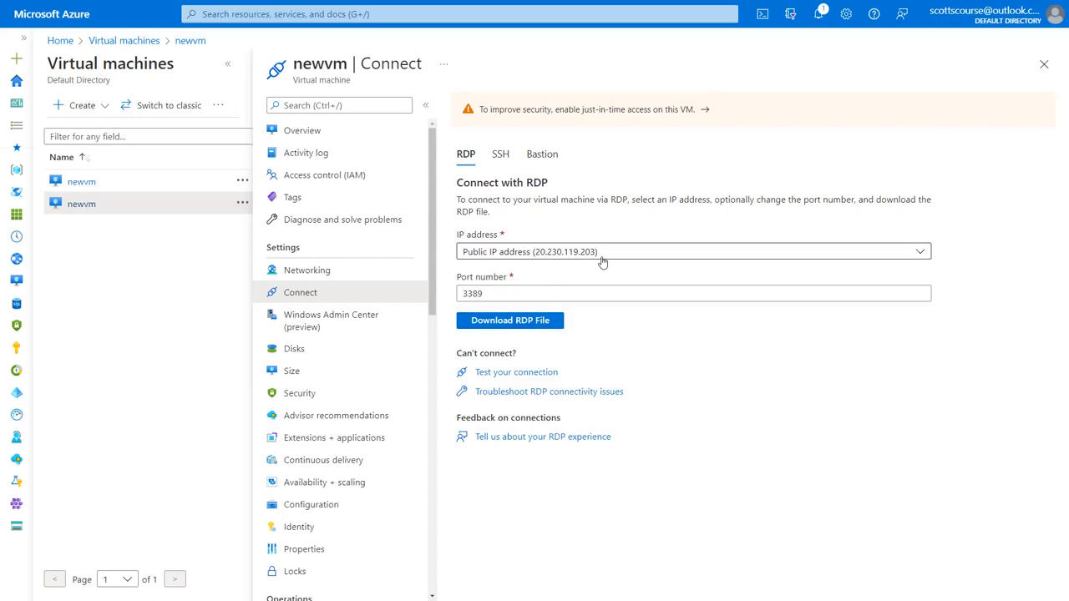
pyautogui.click(524, 328)
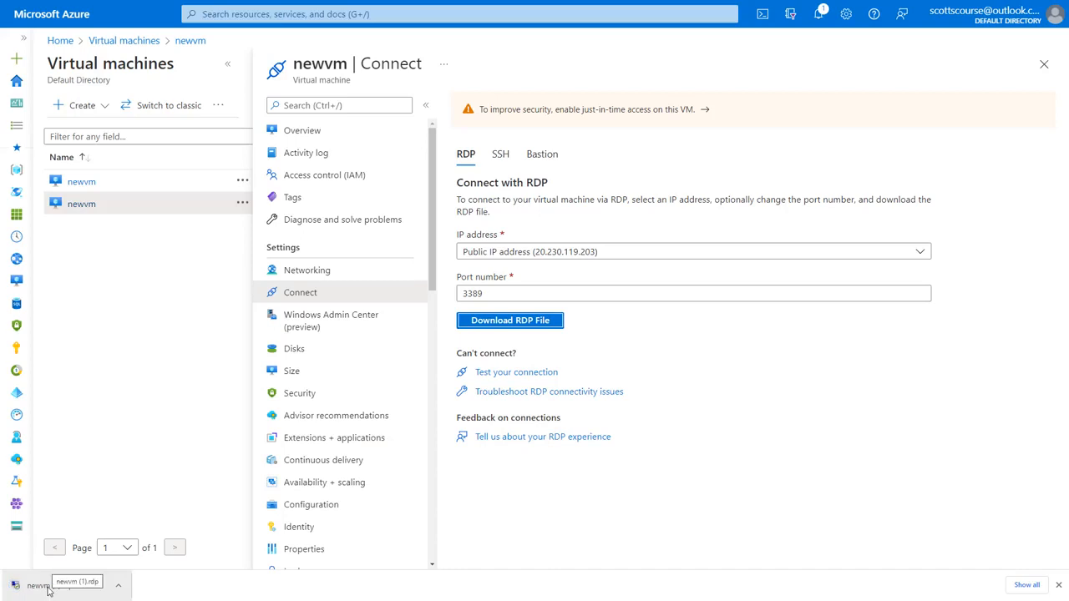
pyautogui.click(52, 587)
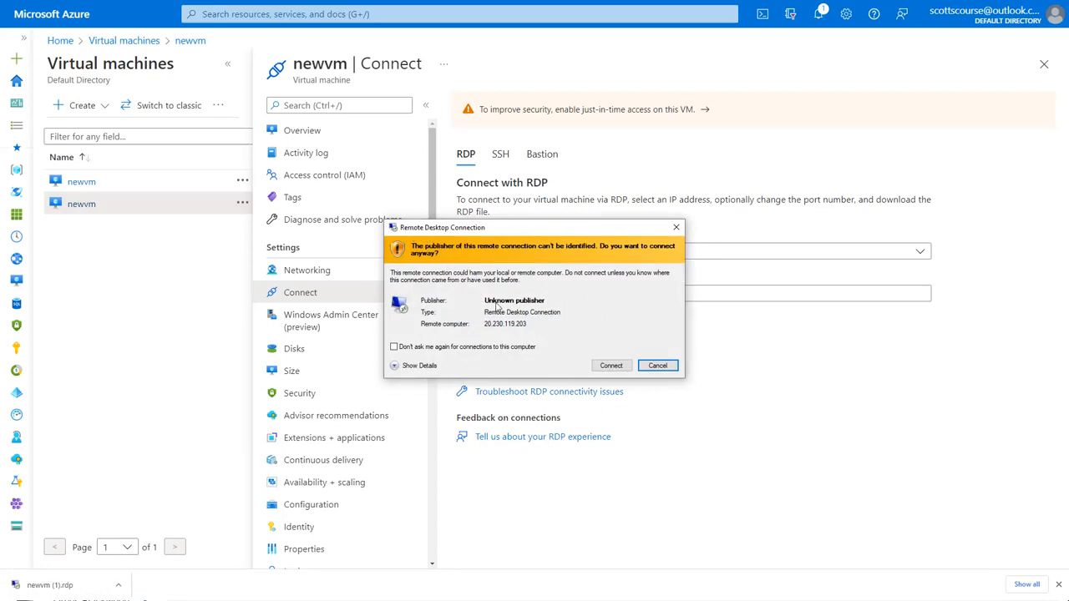
# Step: Proceed past the unknown-publisher warning and choose to sign in with a different account
pyautogui.click(609, 366)
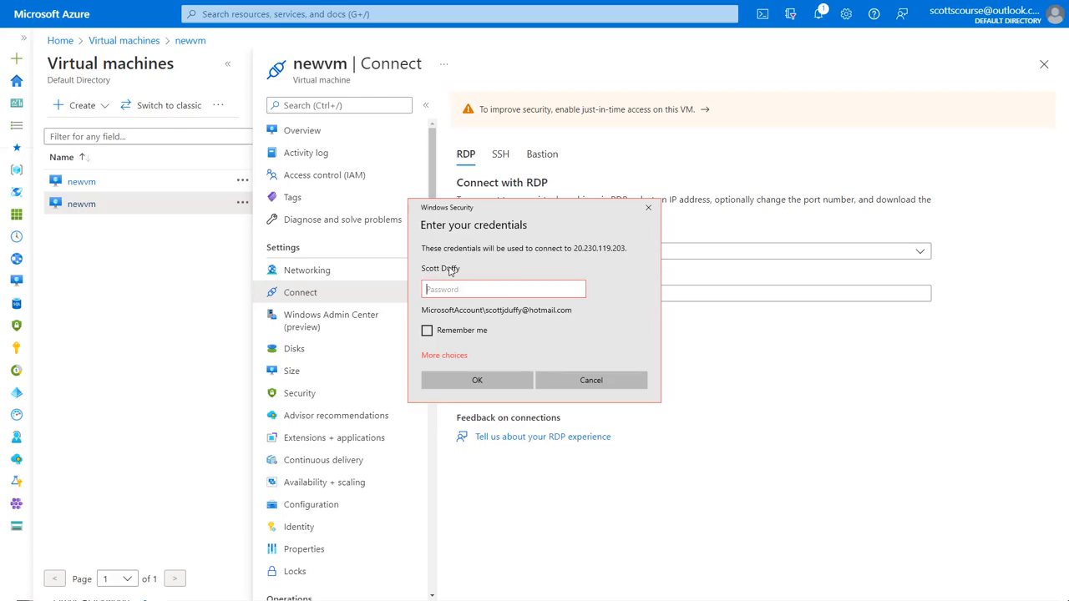
pyautogui.click(452, 359)
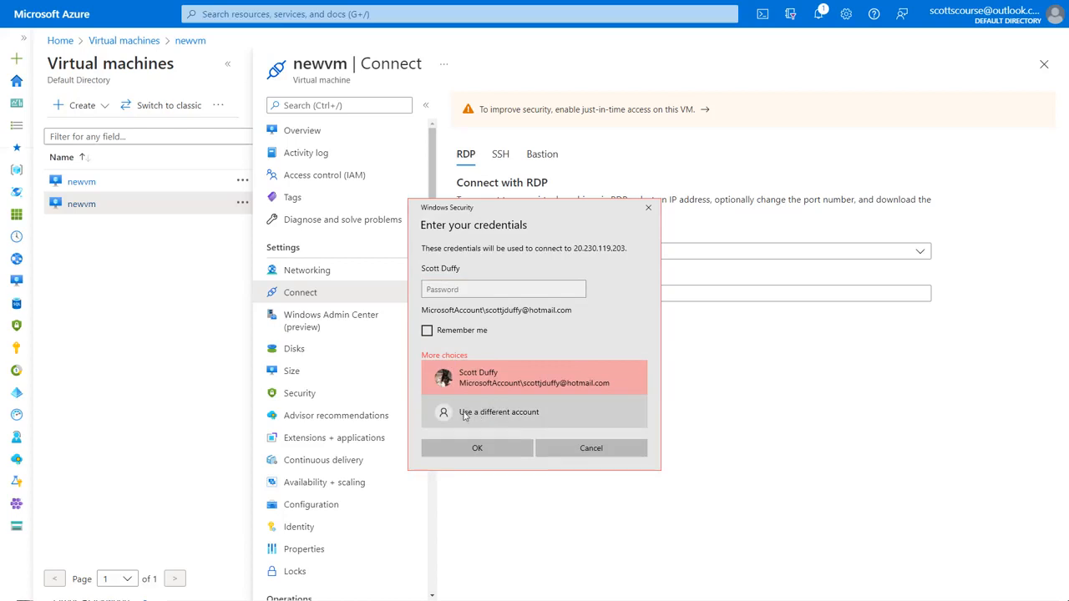
pyautogui.click(544, 414)
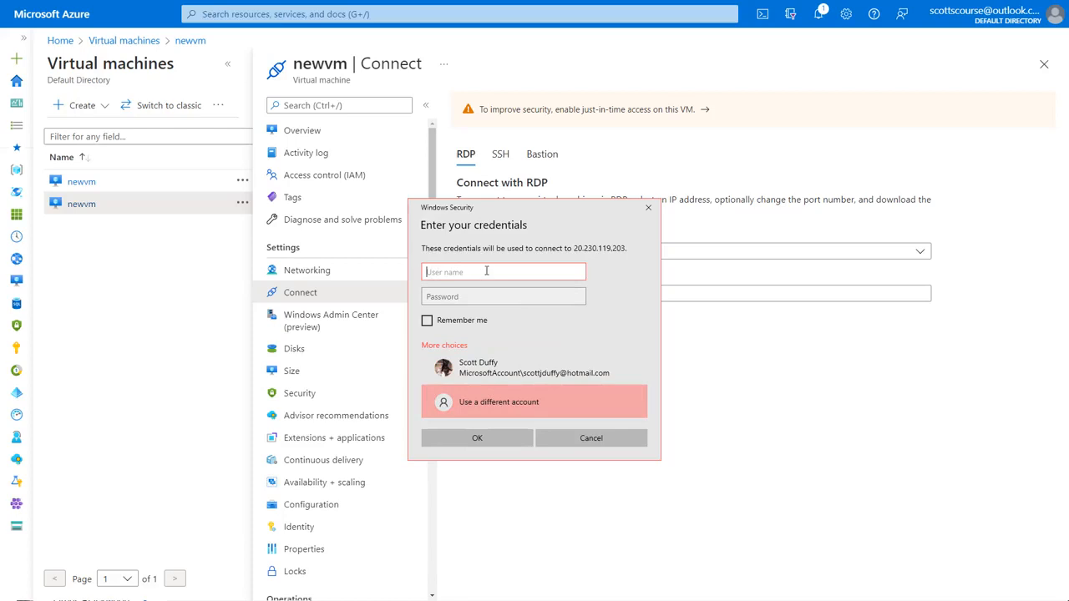
# Step: Enter the account's user name and password, then accept the certificate to connect to 20.230.119.203:3389
pyautogui.write('azsjdtestuser')
pyautogui.press('Tab')
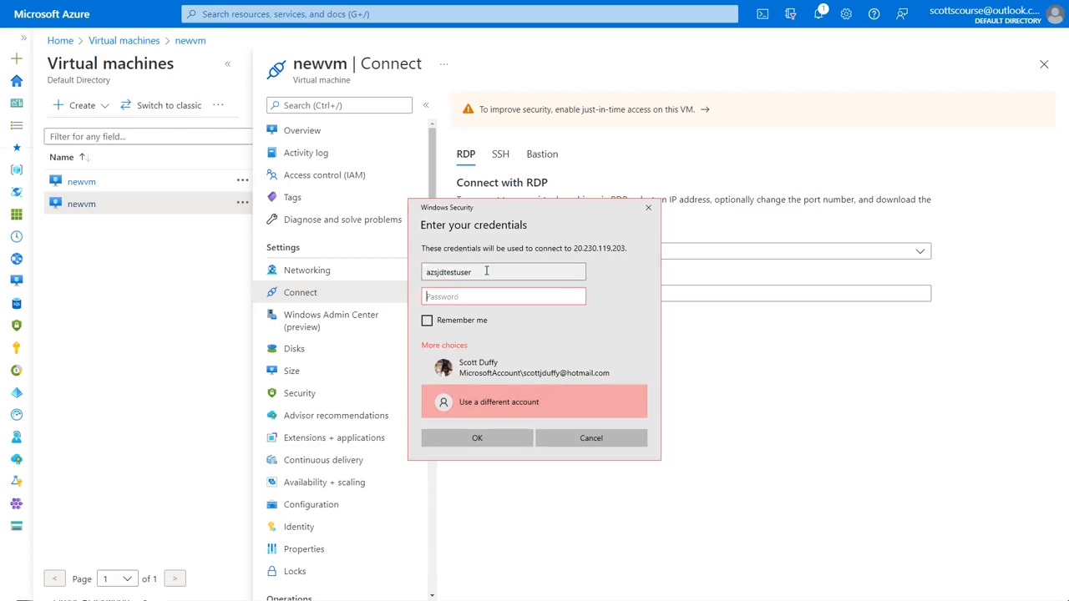
pyautogui.write('•••')
pyautogui.click(481, 439)
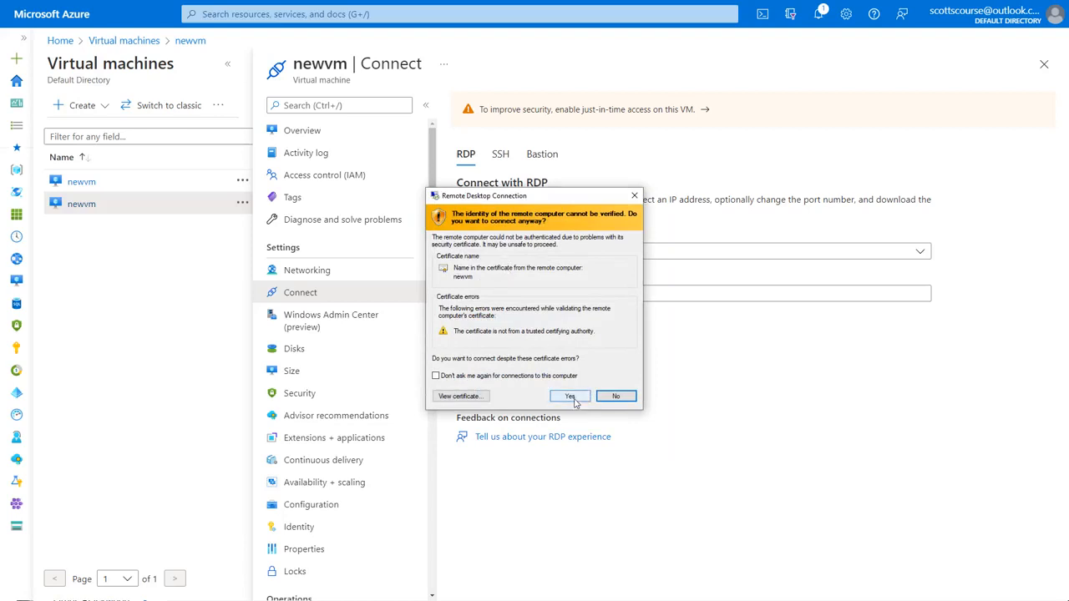
pyautogui.click(572, 398)
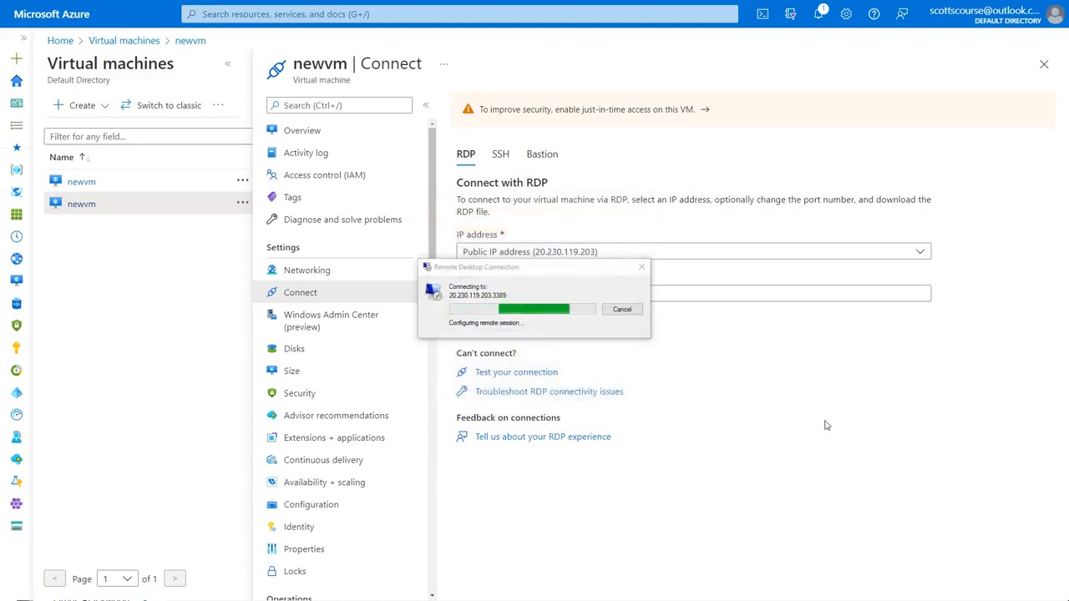